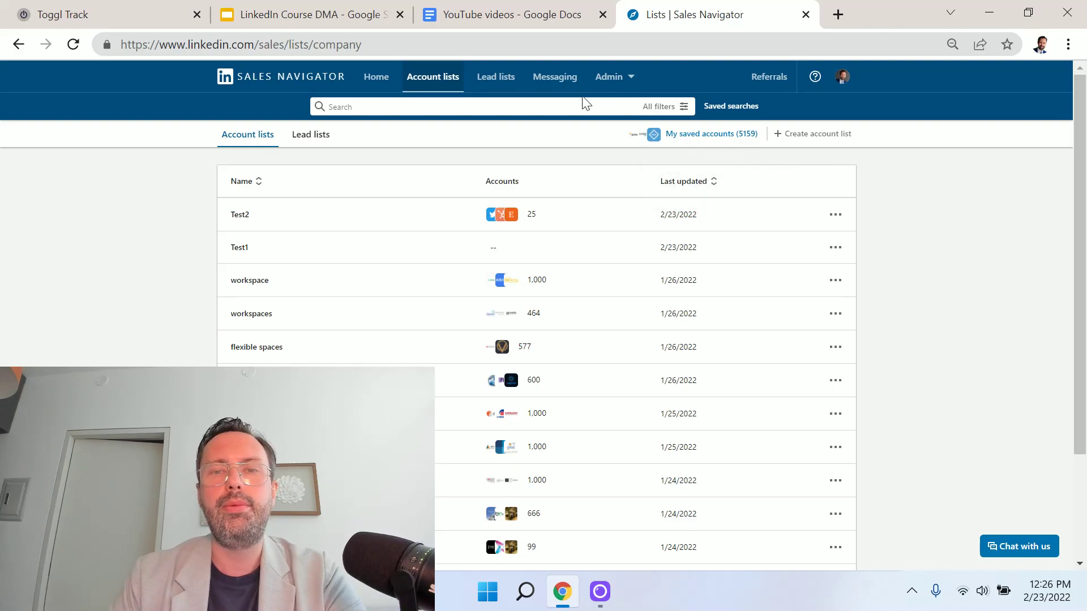
Switch All filters to the Account search and glance at Annual revenue minimums without setting one
{"action": "left_click", "coordinate": [660, 111]}
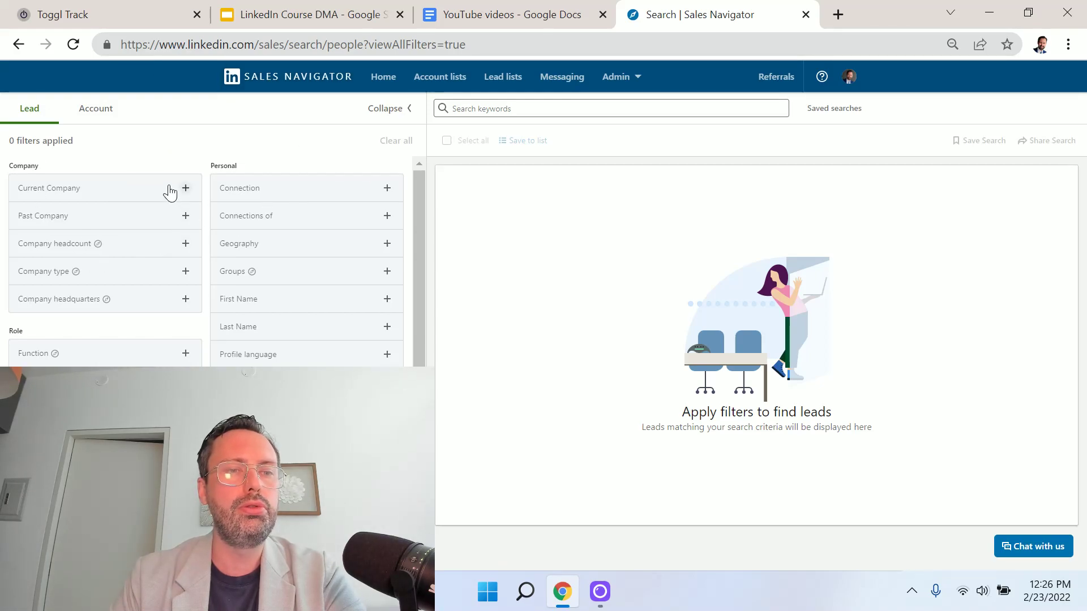
{"action": "left_click", "coordinate": [103, 119]}
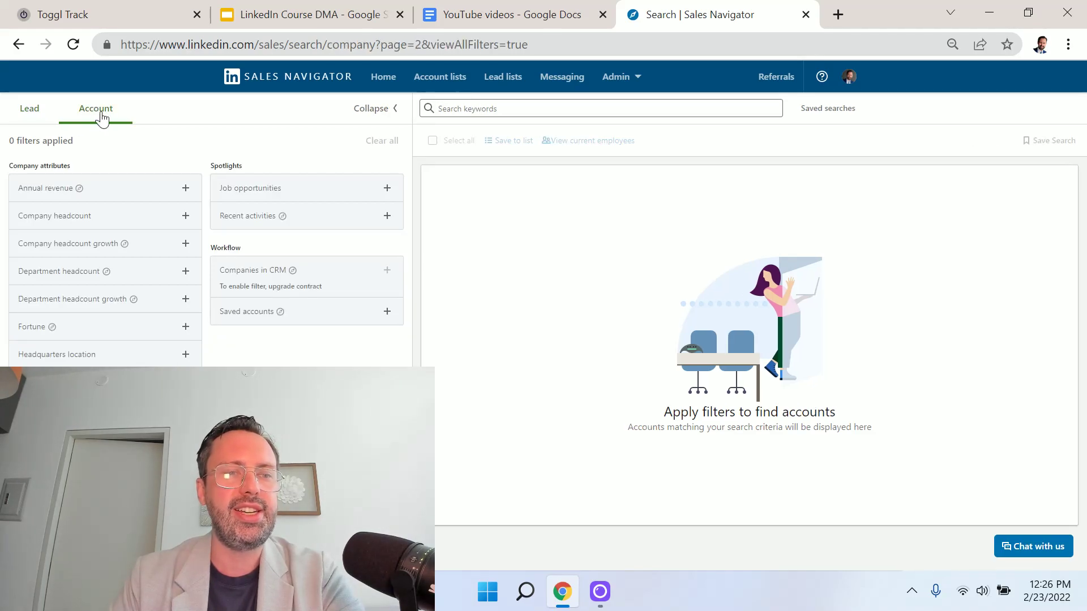
{"action": "left_click", "coordinate": [134, 198]}
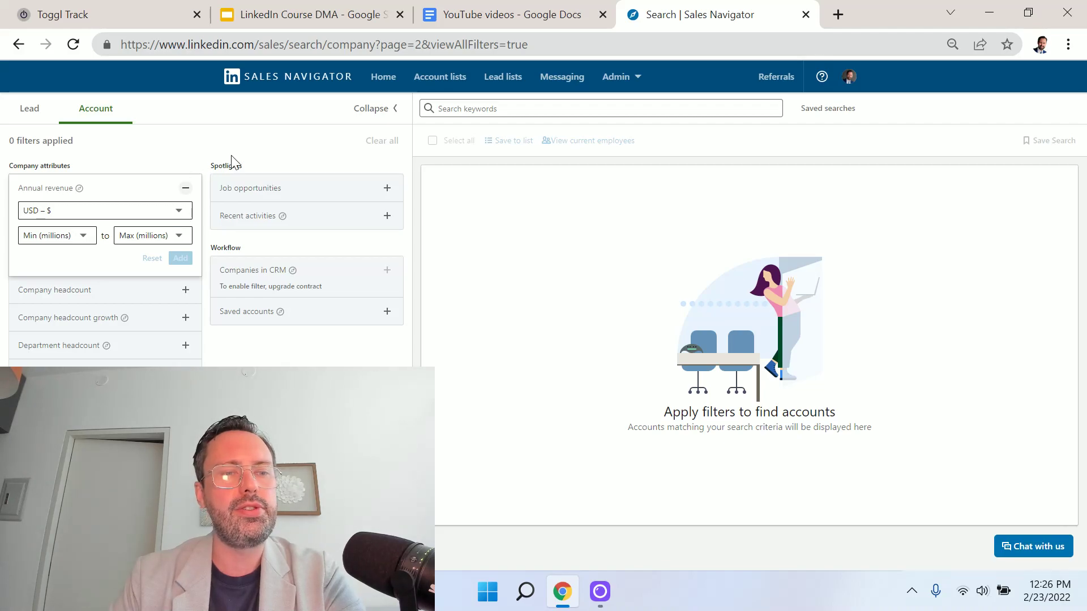
{"action": "left_click", "coordinate": [81, 236]}
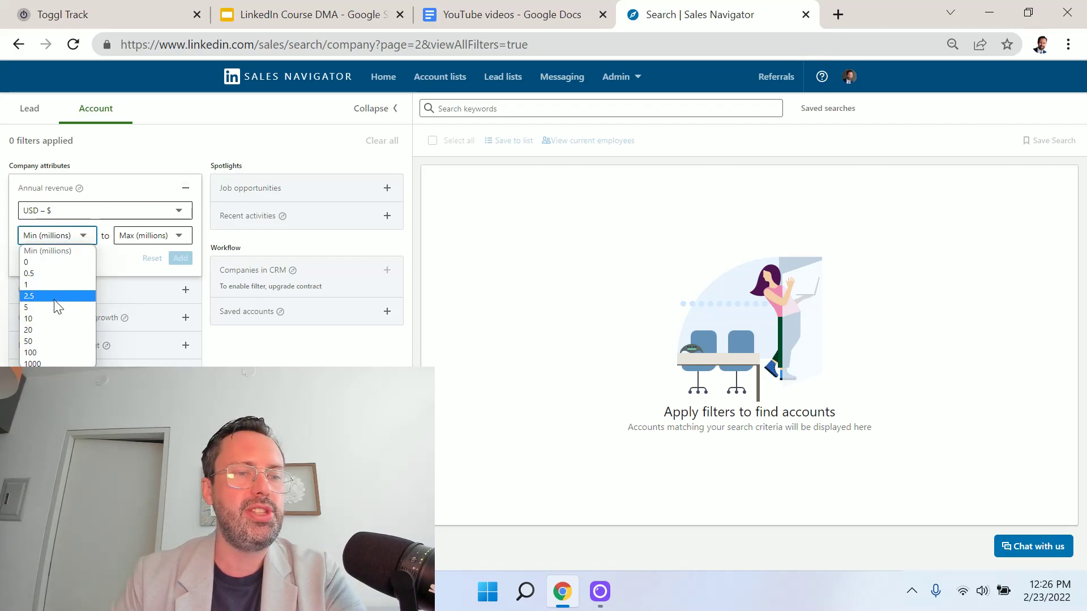
{"action": "left_click", "coordinate": [304, 159]}
{"action": "left_click", "coordinate": [304, 159]}
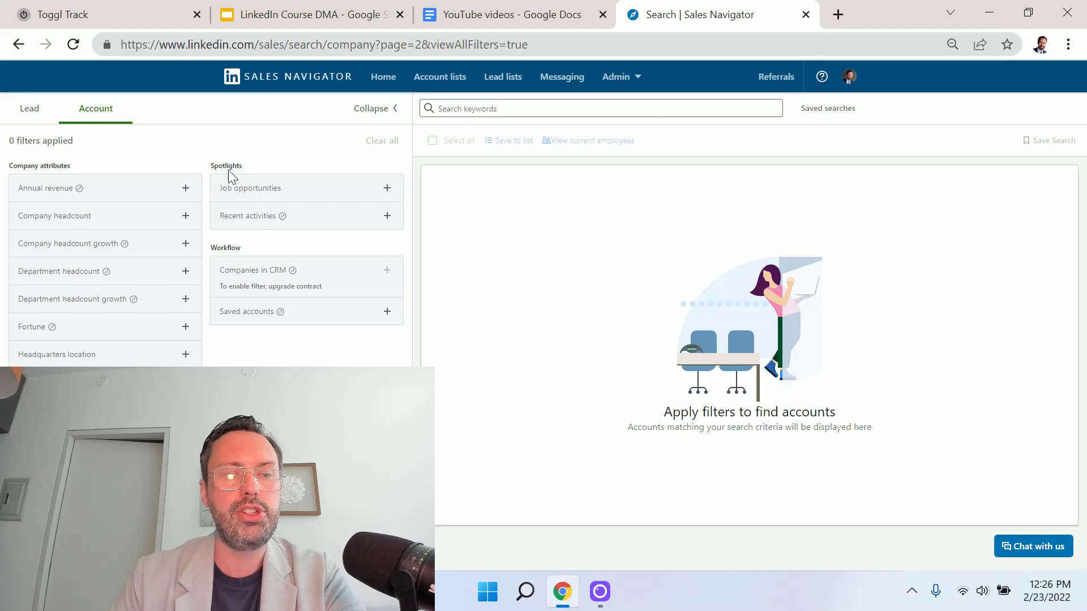
{"action": "left_click", "coordinate": [187, 219]}
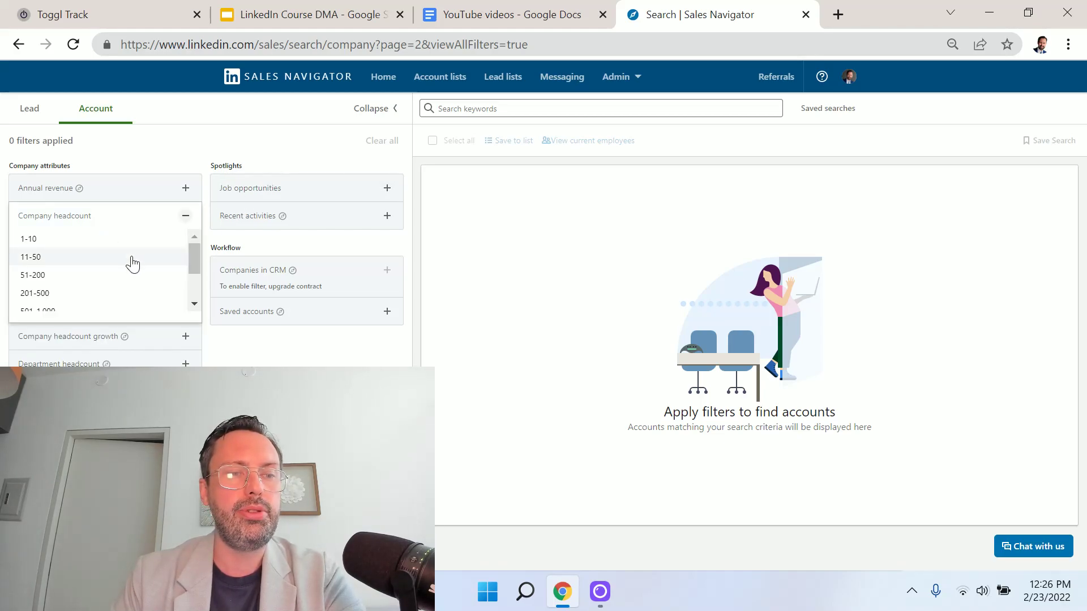
Filter accounts to 201-500, 501-1000 and 1001-5000 employees and review the 36K+ results
{"action": "scroll", "coordinate": [109, 289], "scroll_direction": "down", "scroll_amount": 2}
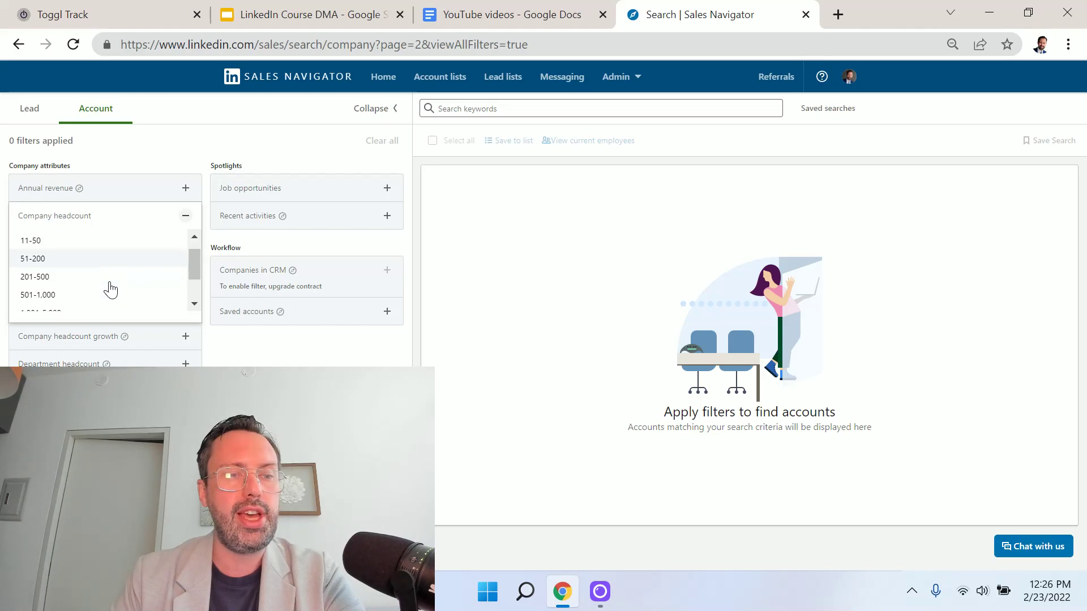
{"action": "left_click", "coordinate": [104, 272]}
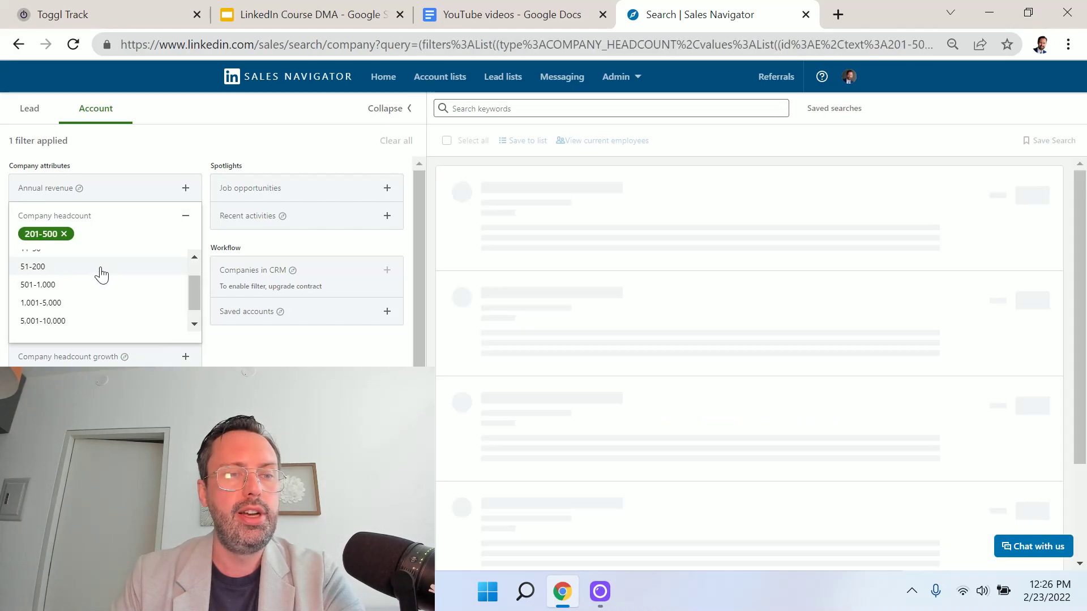
{"action": "left_click", "coordinate": [76, 286]}
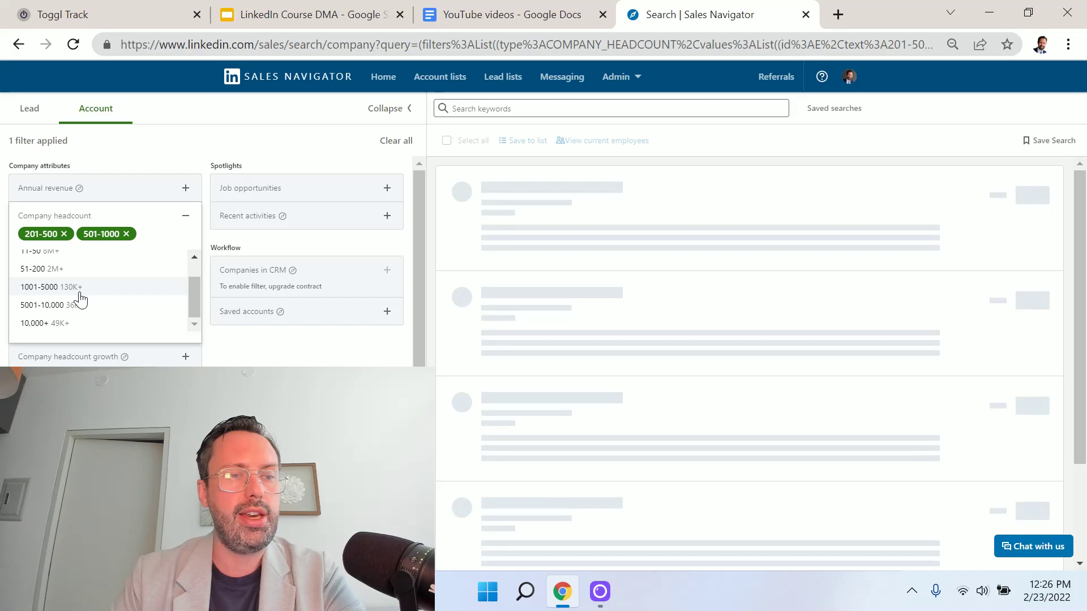
{"action": "left_click", "coordinate": [77, 291]}
{"action": "left_click", "coordinate": [315, 137]}
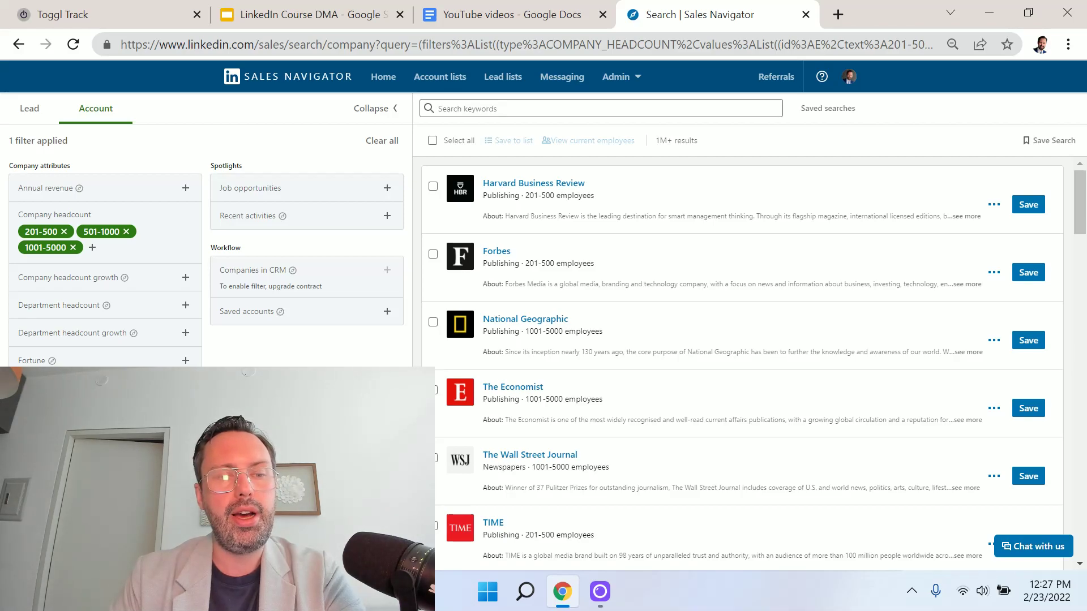
{"action": "scroll", "coordinate": [210, 261], "scroll_direction": "down", "scroll_amount": 1}
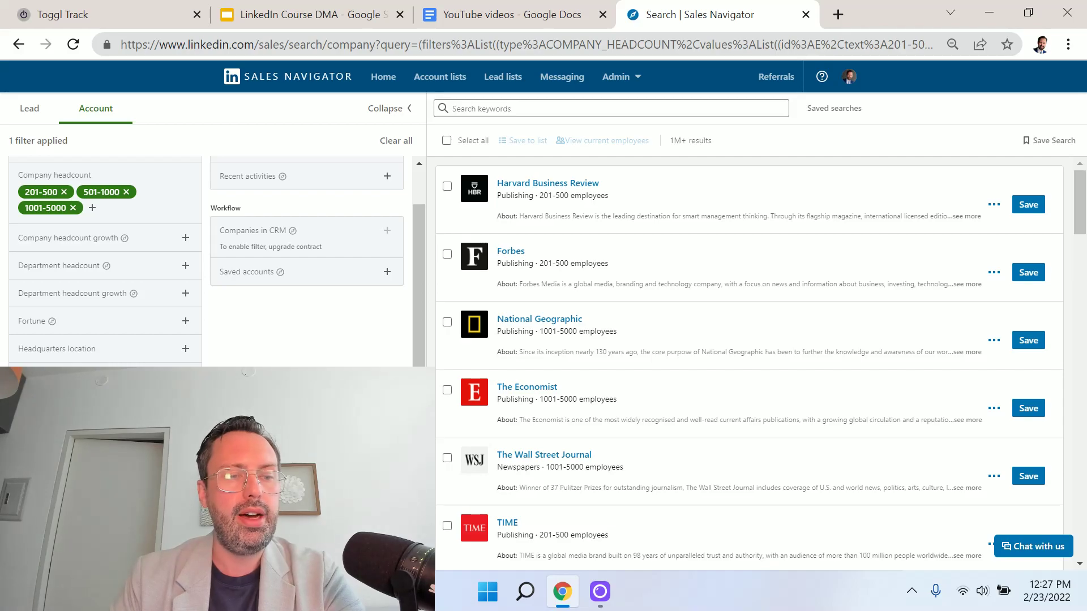
{"action": "scroll", "coordinate": [209, 261], "scroll_direction": "up", "scroll_amount": 1}
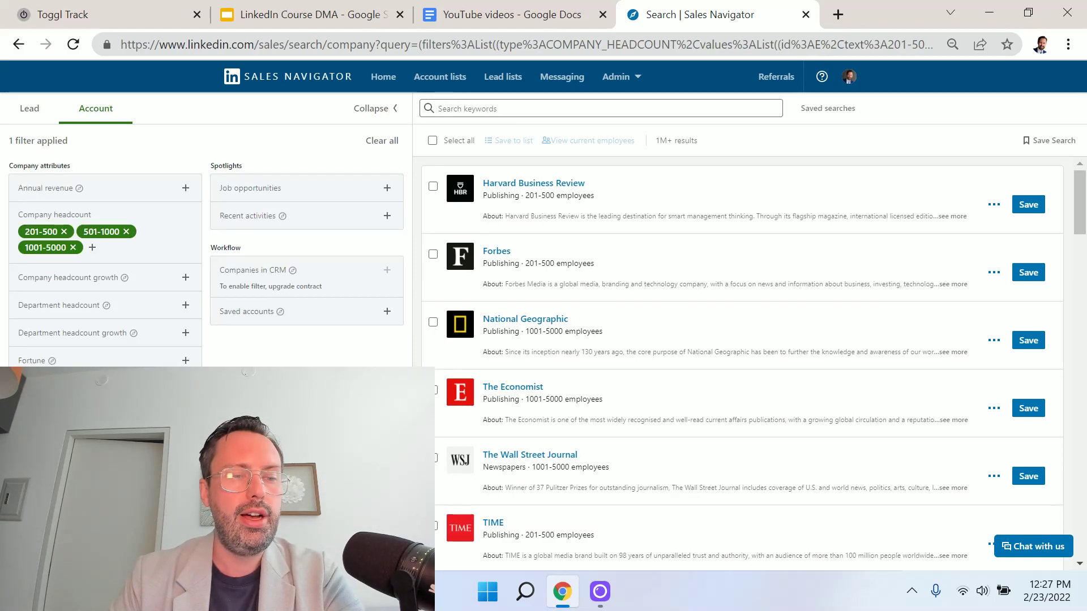
{"action": "scroll", "coordinate": [209, 260], "scroll_direction": "down", "scroll_amount": 1}
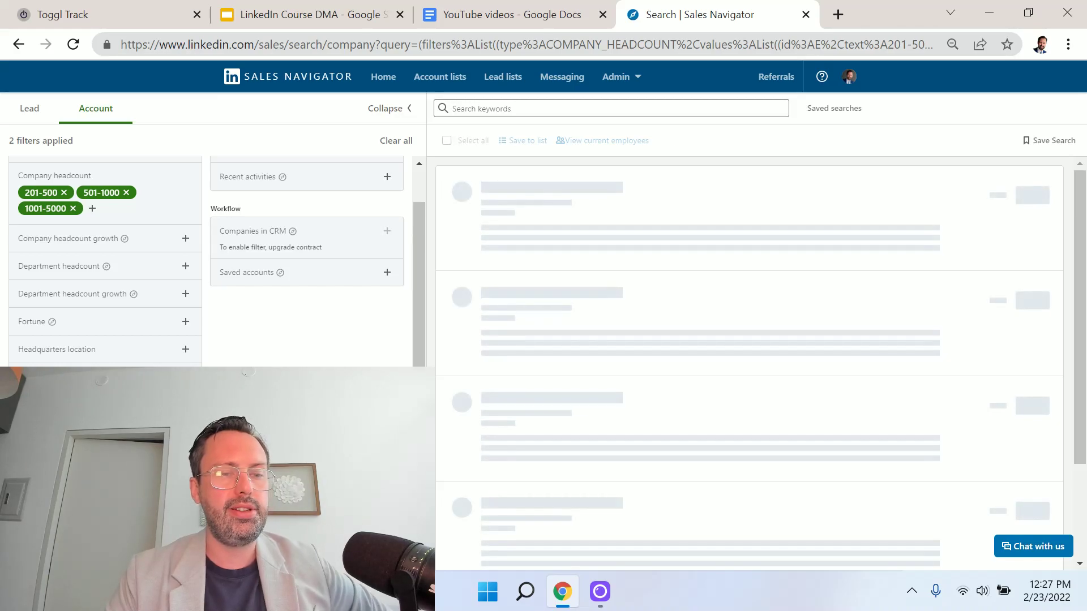
{"action": "scroll", "coordinate": [209, 261], "scroll_direction": "up", "scroll_amount": 1}
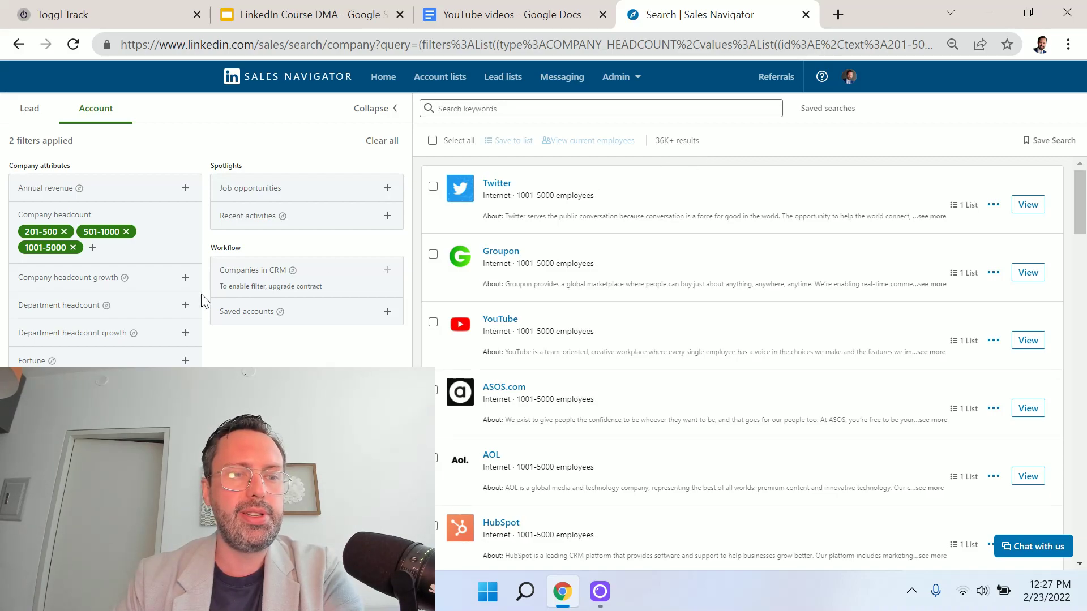
Drop the 201-500 range from the headcount filter, leaving 10K+ accounts
{"action": "left_click", "coordinate": [64, 232]}
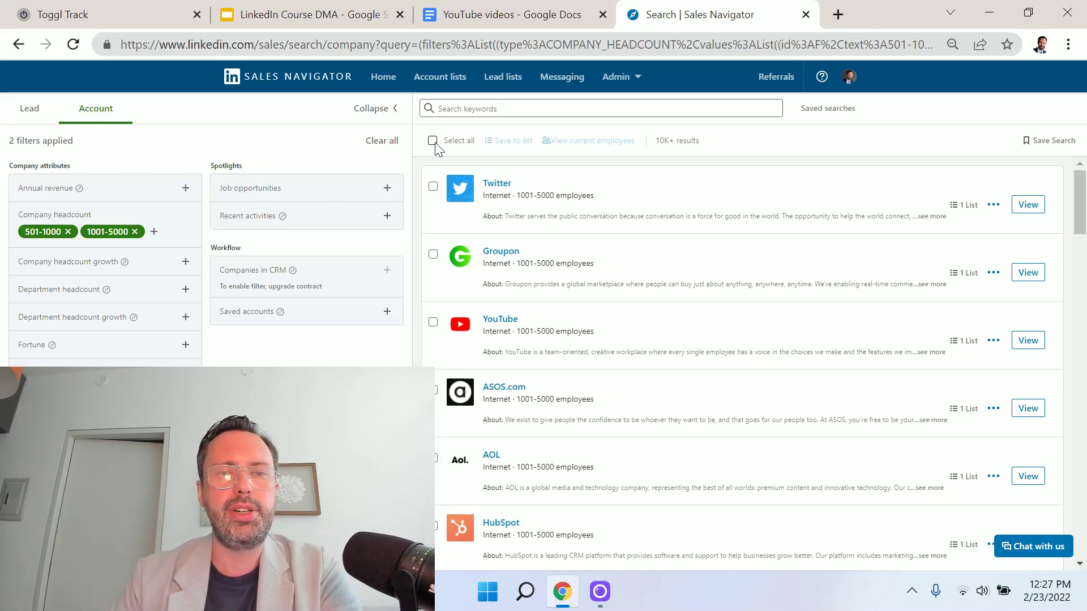
{"action": "left_click", "coordinate": [435, 142]}
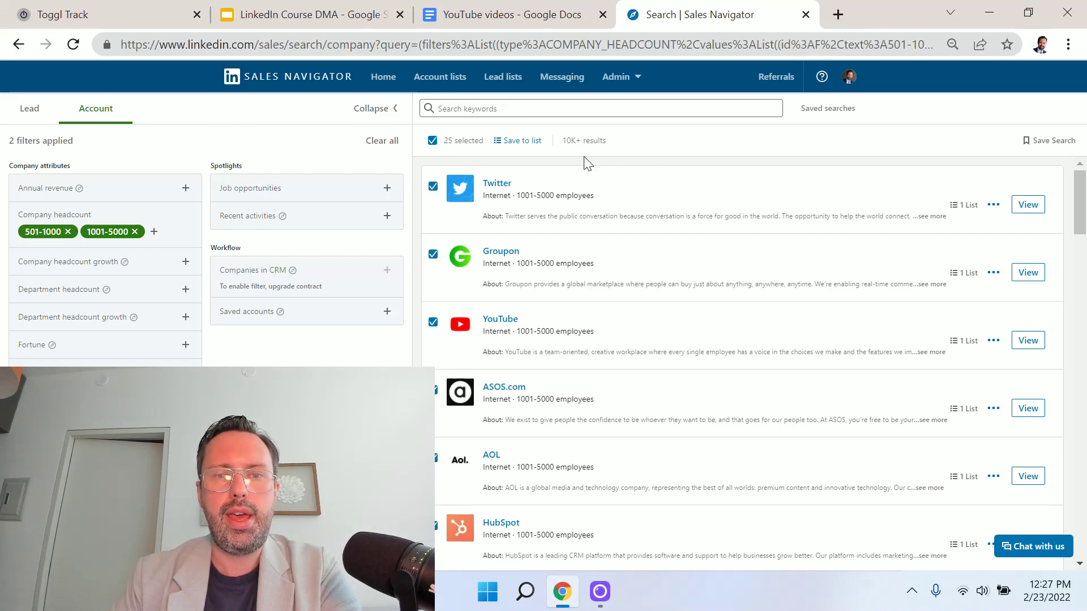
Save the first page of selected companies into a new account list named Test 3
{"action": "left_click", "coordinate": [525, 141]}
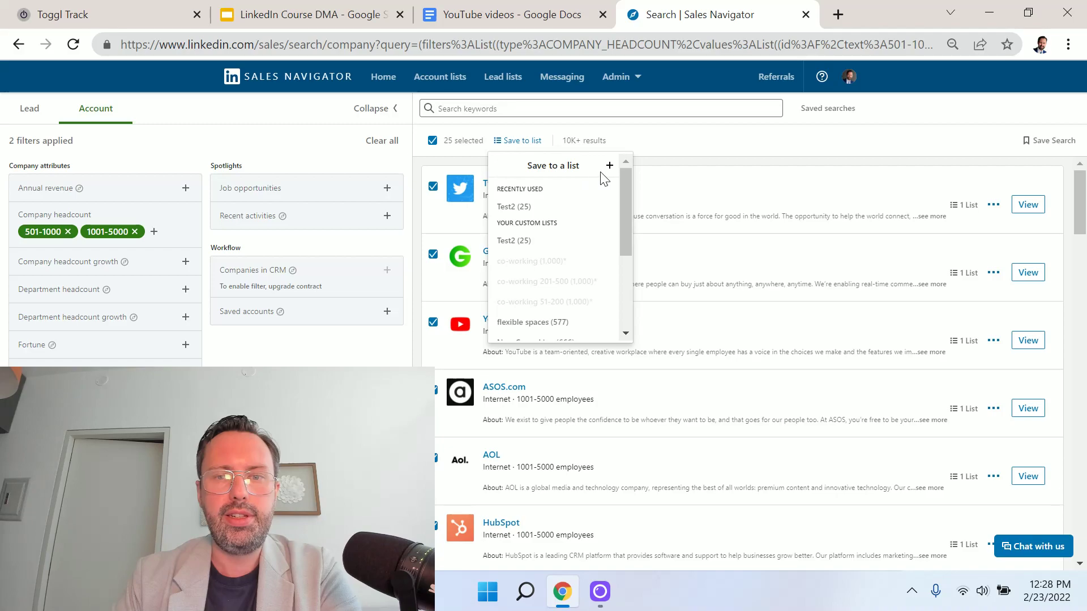
{"action": "left_click", "coordinate": [610, 165]}
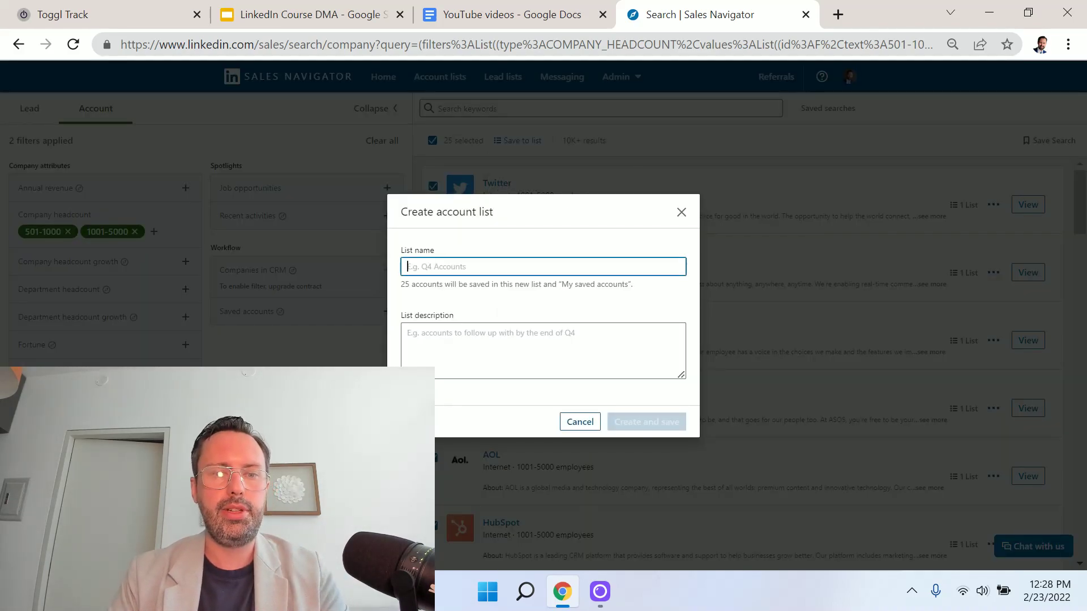
{"action": "type", "text": "Test 3"}
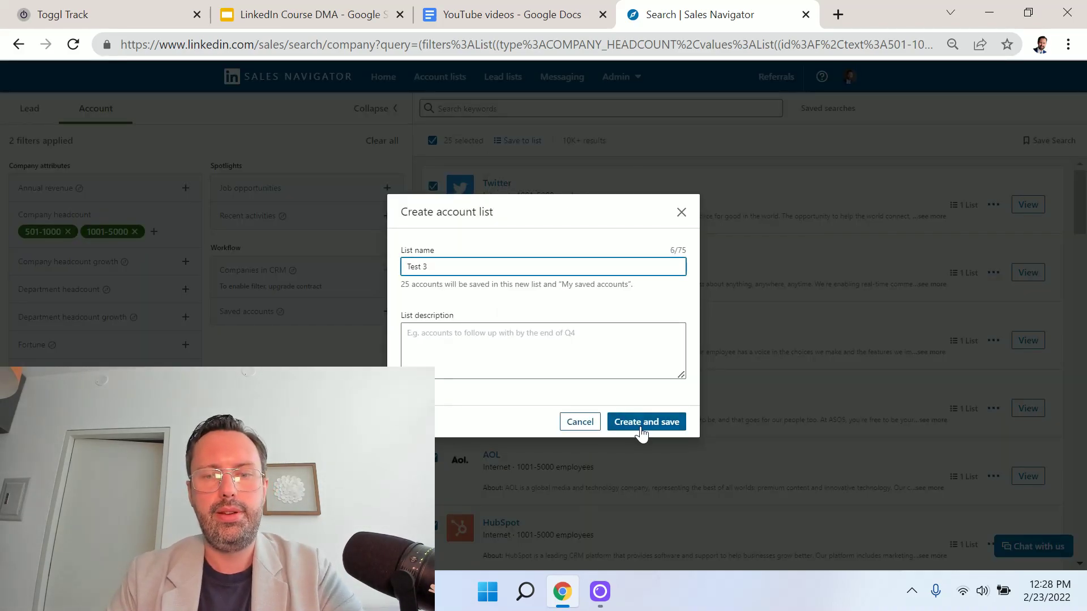
{"action": "left_click", "coordinate": [646, 420]}
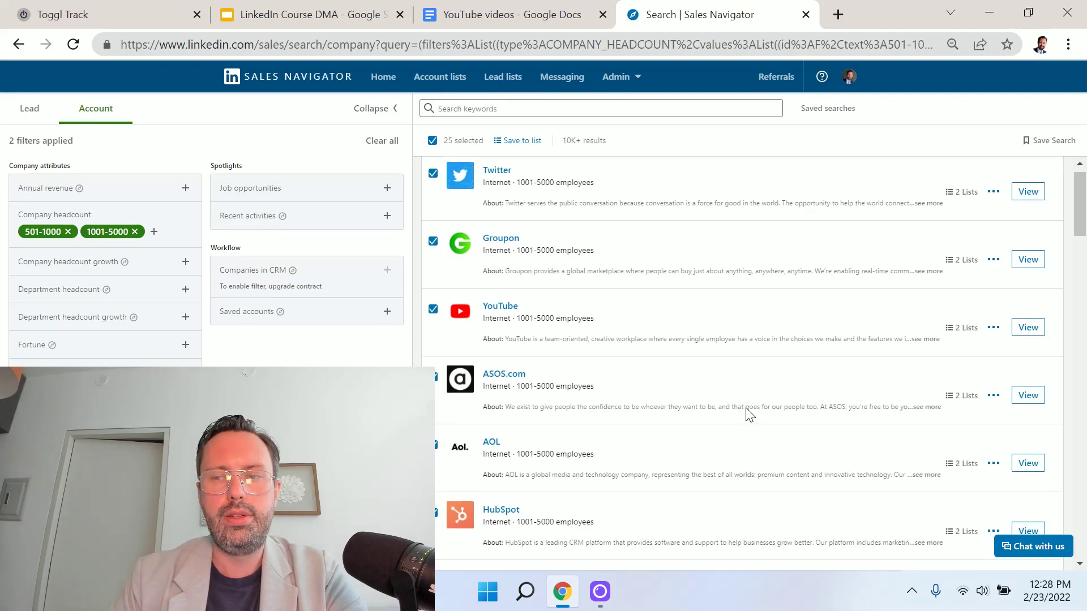
Add all companies from results page 2 to Test 3 and view the account lists
{"action": "scroll", "coordinate": [751, 415], "scroll_direction": "down", "scroll_amount": 10}
{"action": "scroll", "coordinate": [748, 415], "scroll_direction": "down", "scroll_amount": 2}
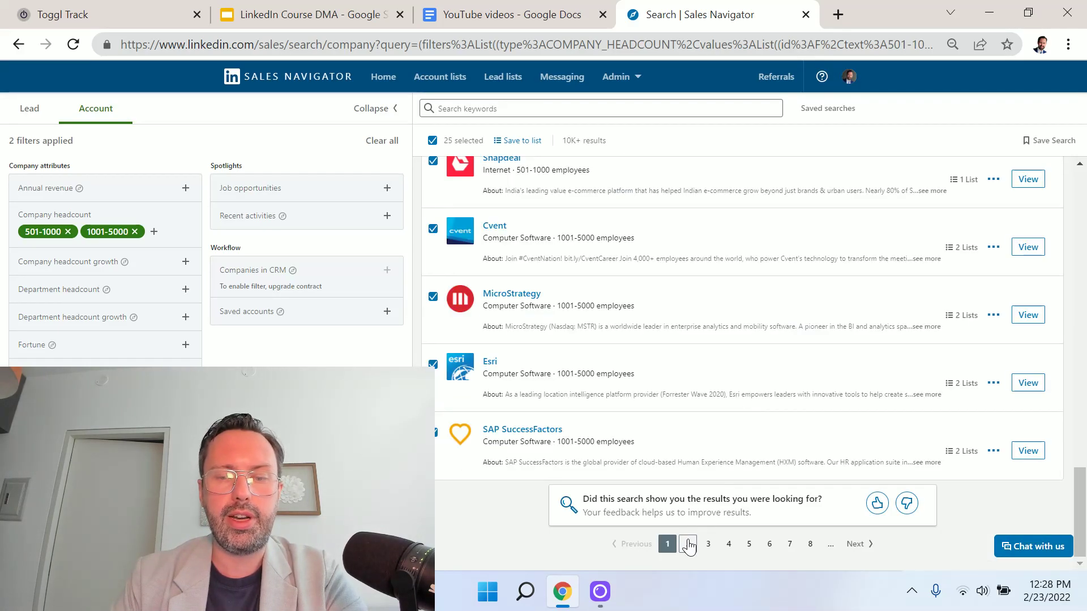
{"action": "left_click", "coordinate": [688, 544]}
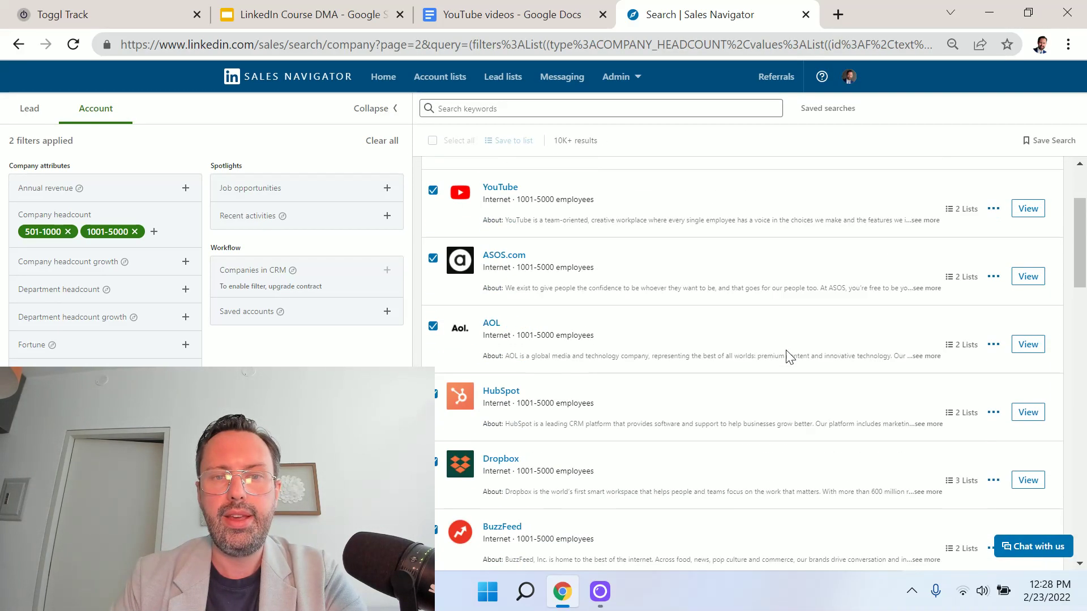
{"action": "left_click", "coordinate": [432, 141]}
{"action": "scroll", "coordinate": [691, 308], "scroll_direction": "down", "scroll_amount": 10}
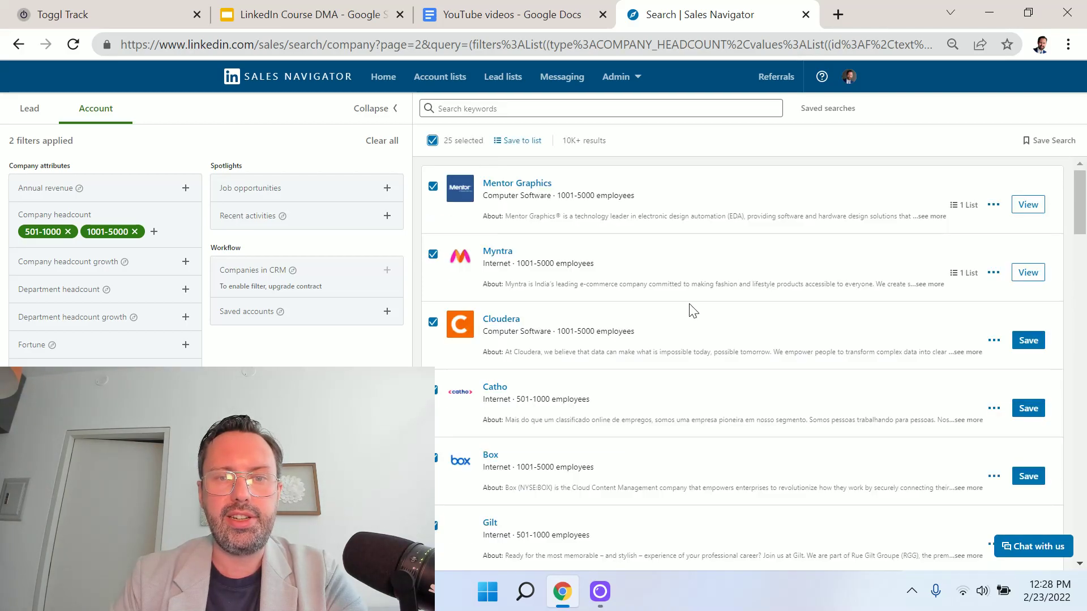
{"action": "scroll", "coordinate": [631, 500], "scroll_direction": "down", "scroll_amount": 5}
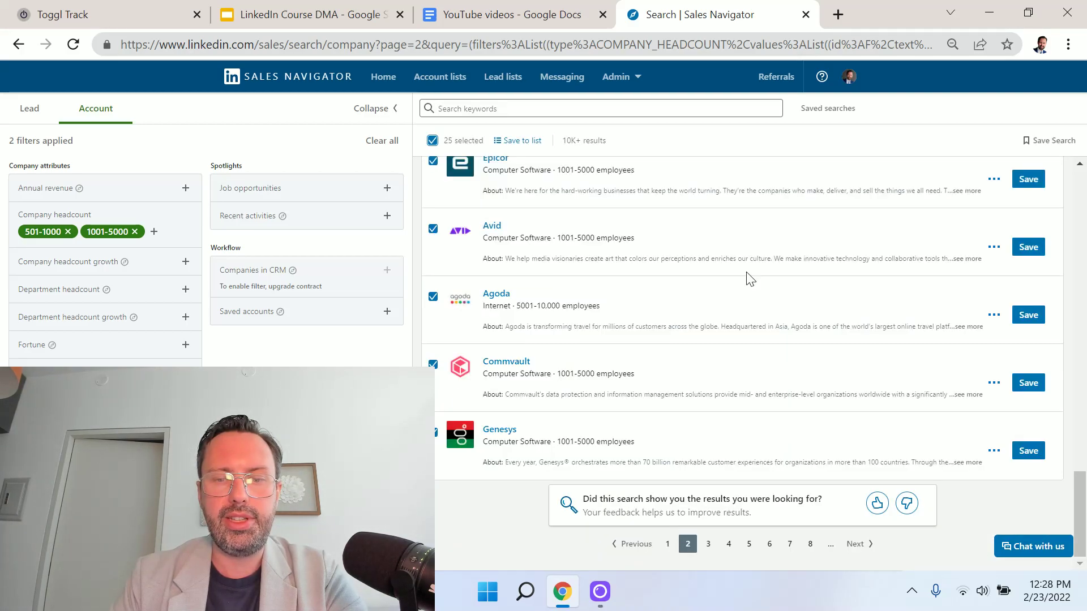
{"action": "scroll", "coordinate": [748, 277], "scroll_direction": "up", "scroll_amount": 15}
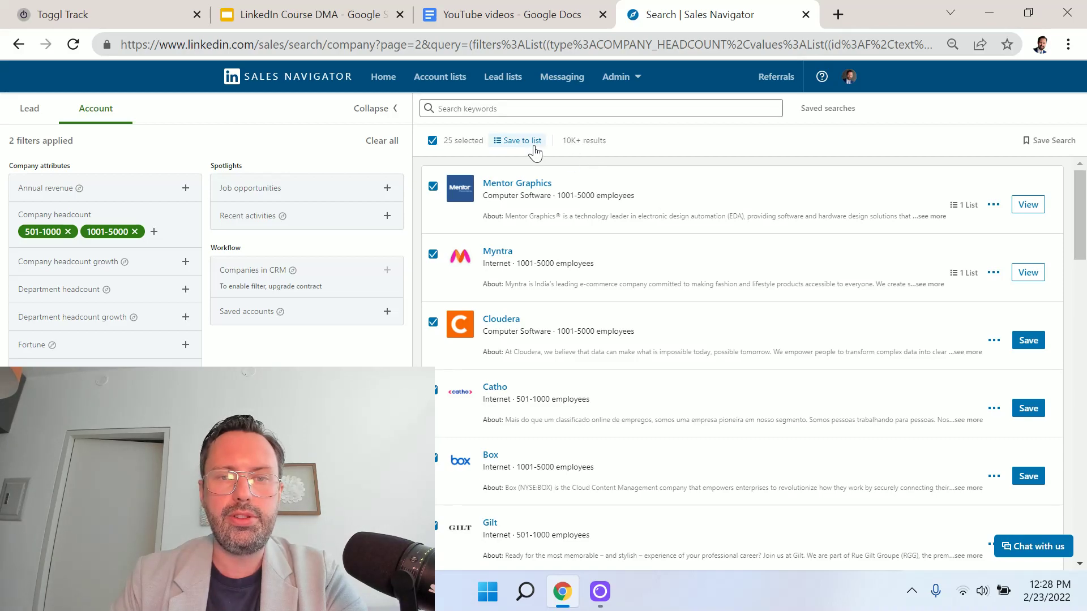
{"action": "left_click", "coordinate": [517, 140]}
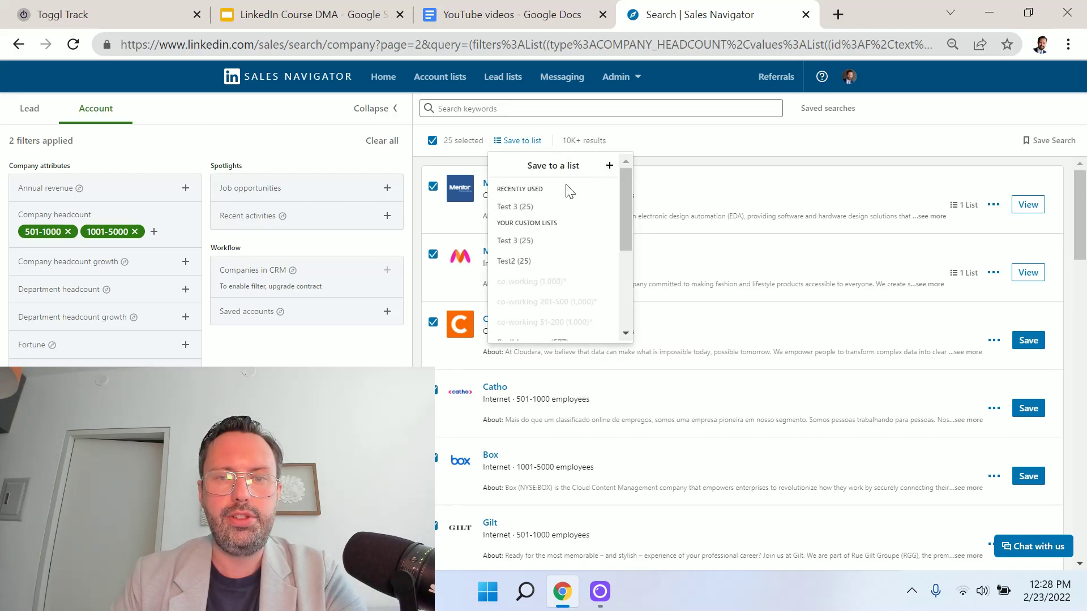
{"action": "left_click", "coordinate": [526, 207]}
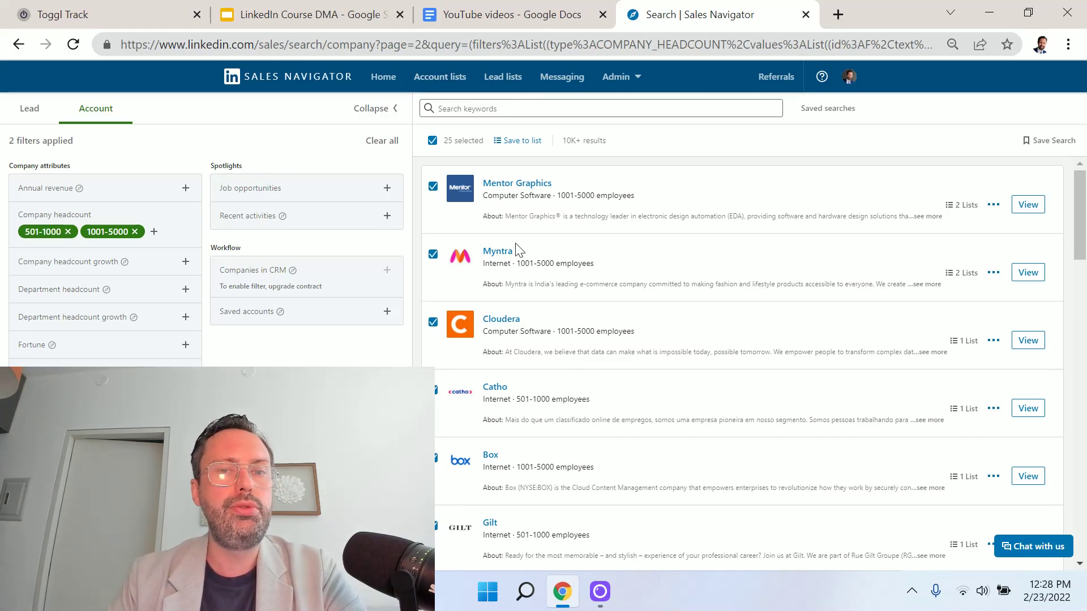
{"action": "left_click", "coordinate": [456, 81]}
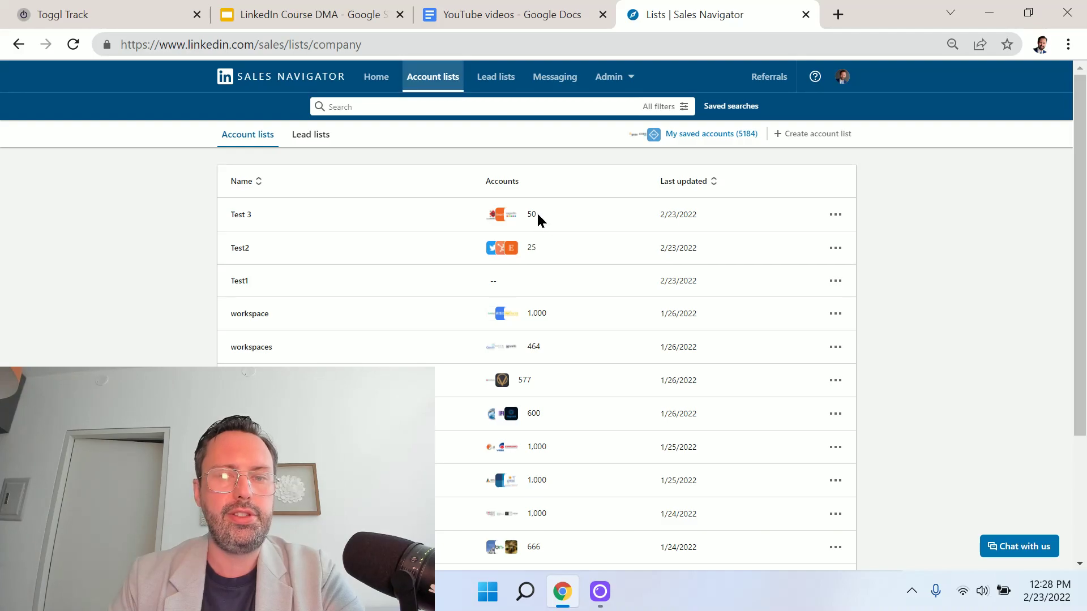
{"action": "left_click", "coordinate": [237, 218]}
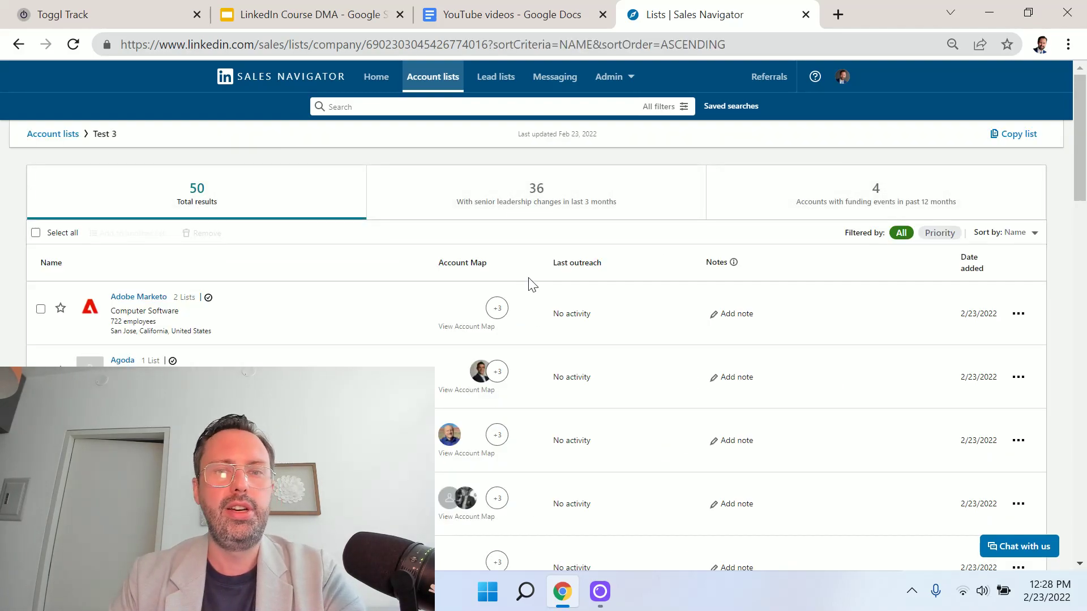
{"action": "left_click", "coordinate": [497, 78]}
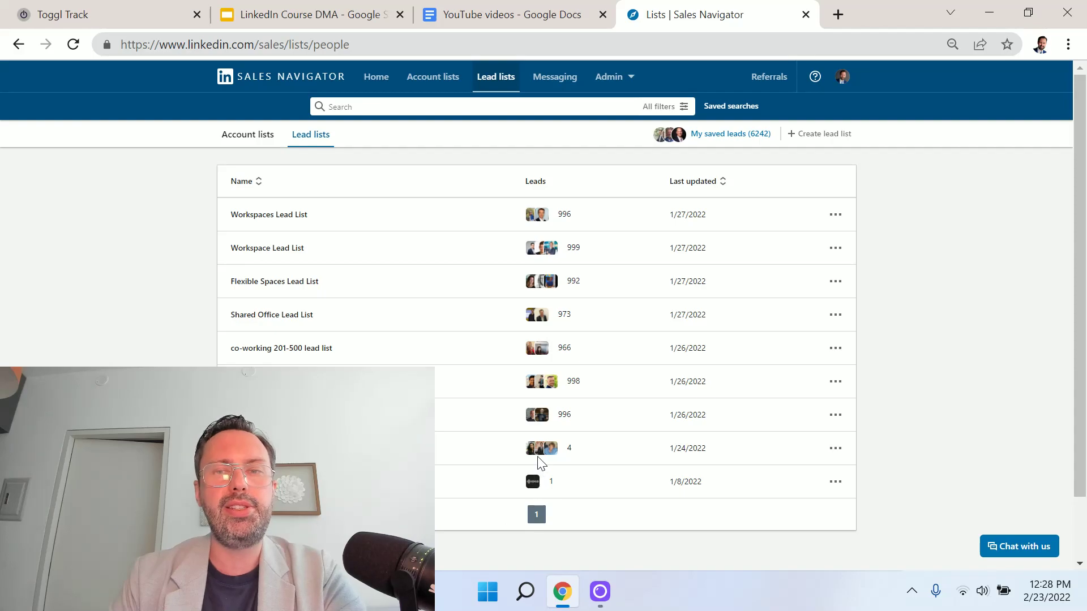
{"action": "left_click", "coordinate": [672, 113]}
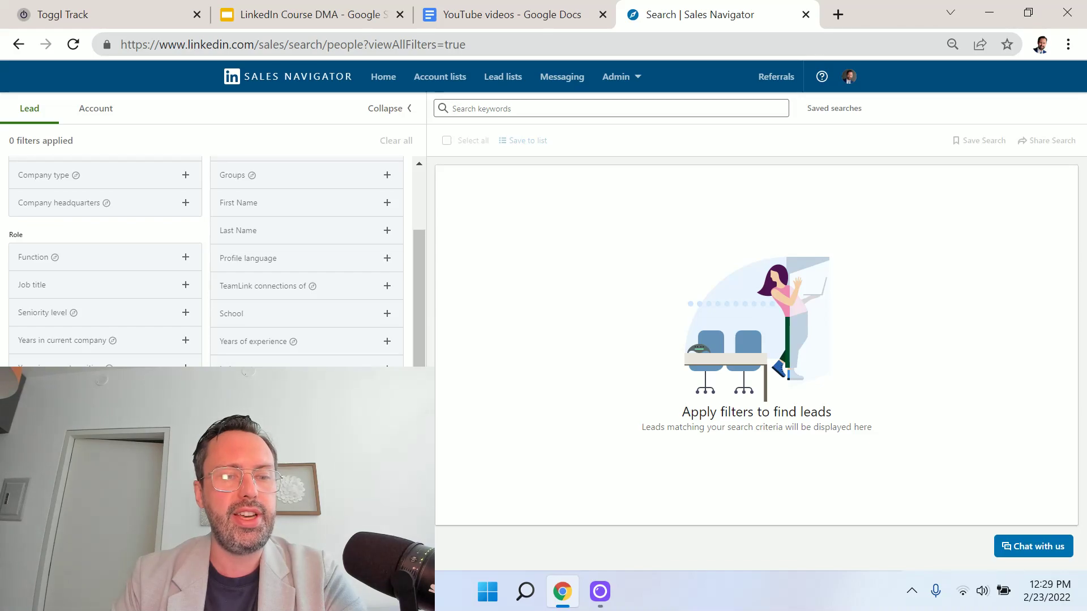
Limit the lead search to companies in the Test 3 account list
{"action": "scroll", "coordinate": [215, 261], "scroll_direction": "down", "scroll_amount": 1}
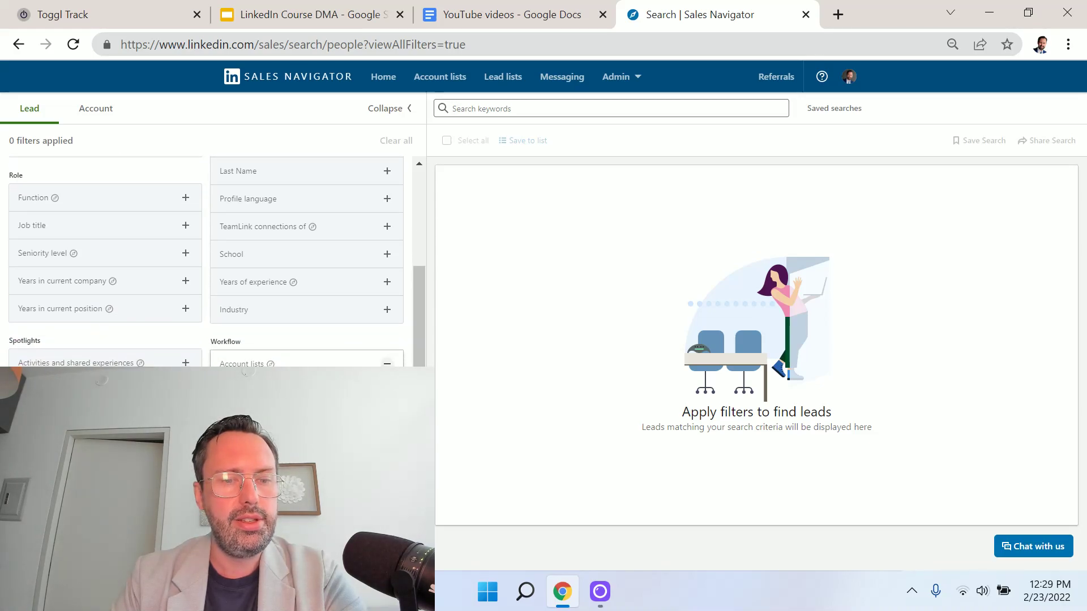
{"action": "scroll", "coordinate": [215, 261], "scroll_direction": "down", "scroll_amount": 1}
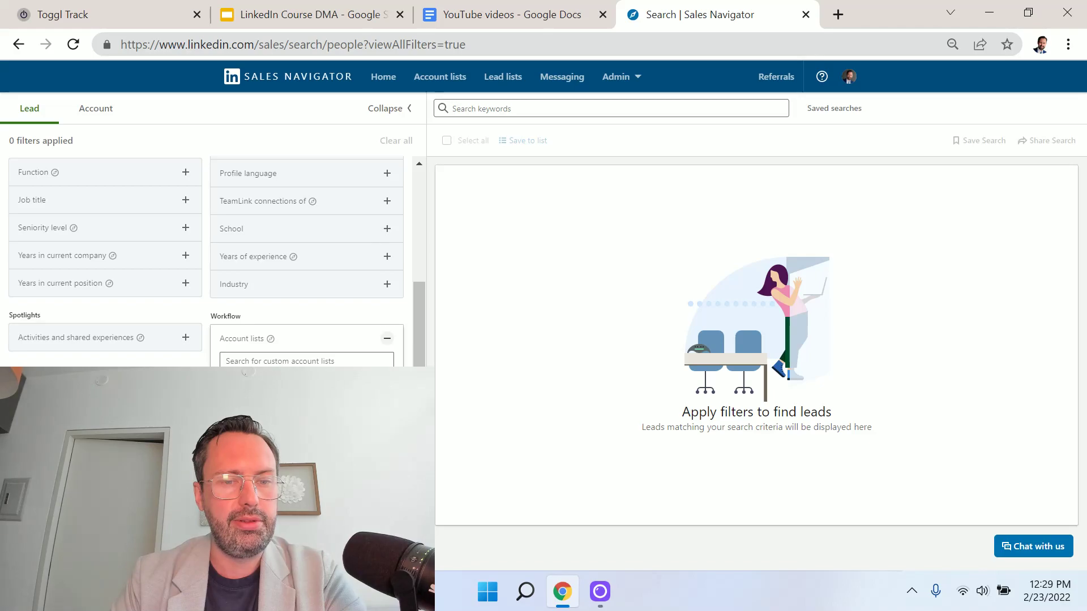
{"action": "left_click", "coordinate": [397, 399]}
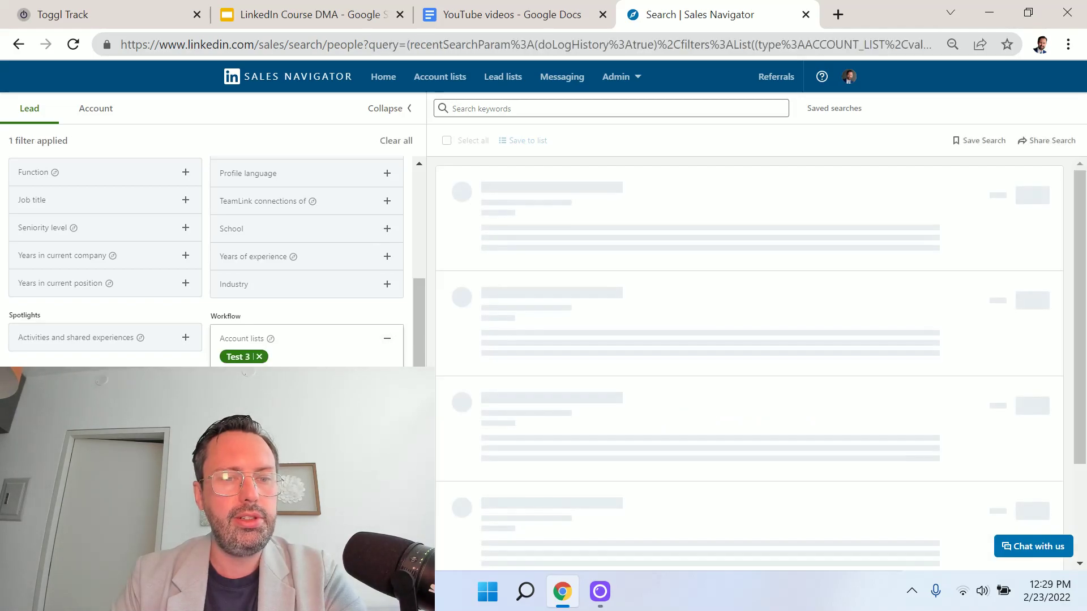
{"action": "scroll", "coordinate": [383, 324], "scroll_direction": "up", "scroll_amount": 1}
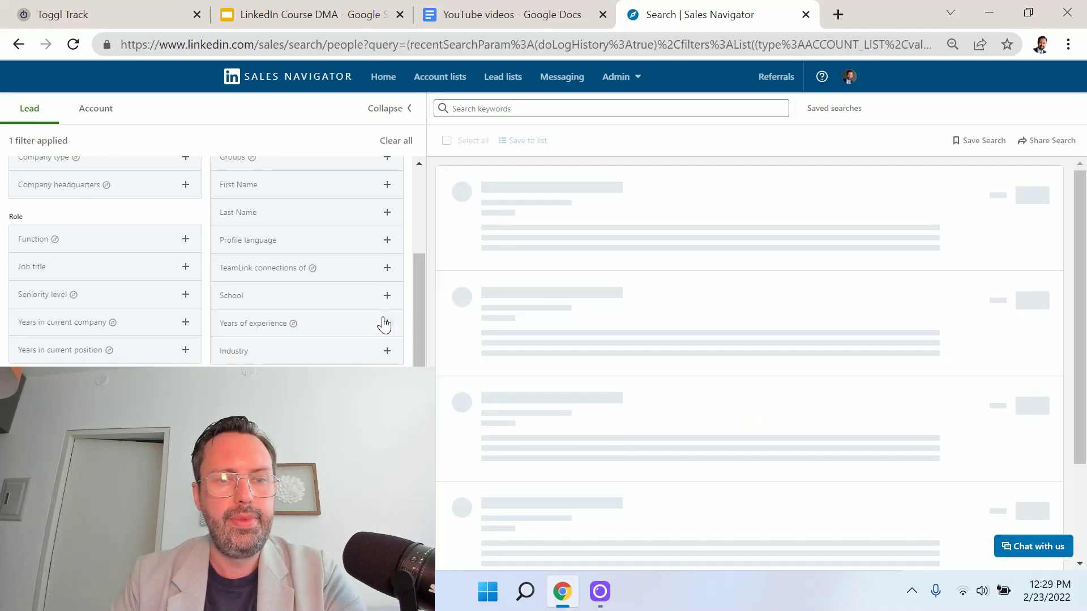
{"action": "scroll", "coordinate": [256, 275], "scroll_direction": "up", "scroll_amount": 2}
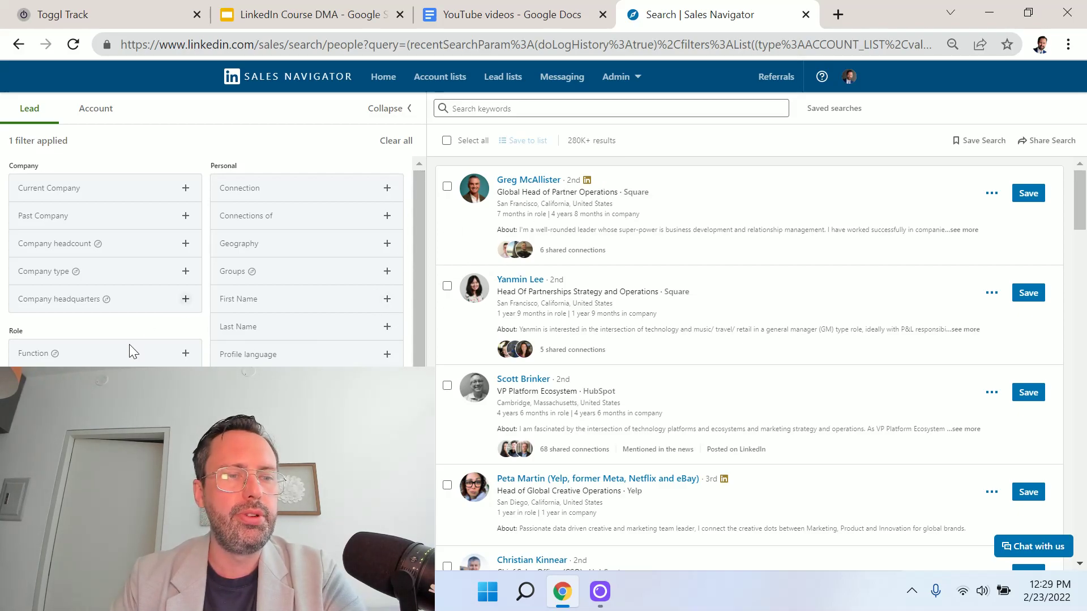
Include job titles Director Of Information Technology, Information Technology Manager and Senior Director Information Technology
{"action": "scroll", "coordinate": [114, 340], "scroll_direction": "down", "scroll_amount": 1}
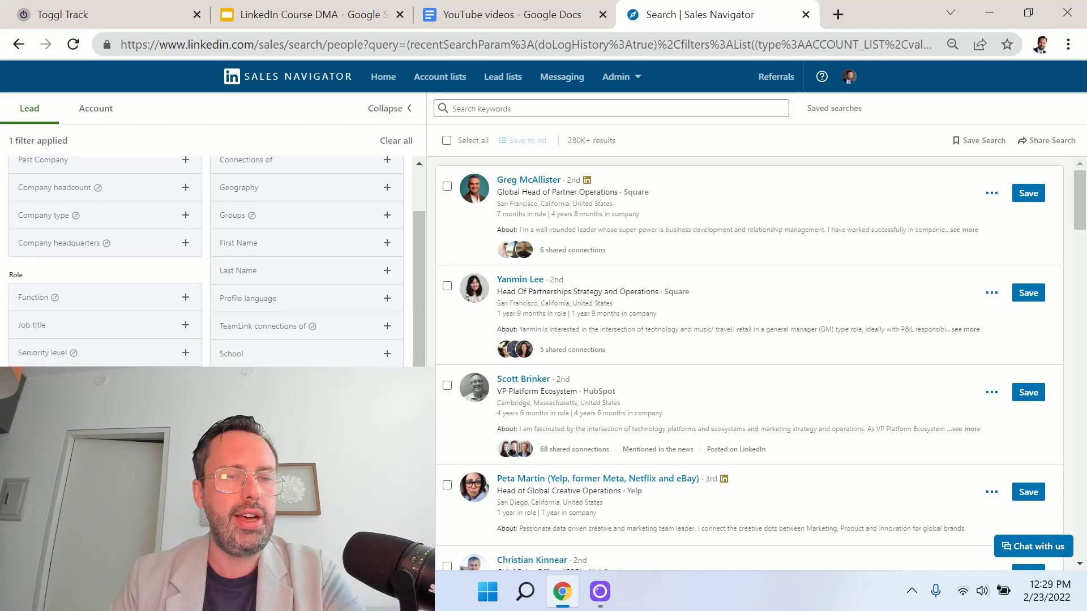
{"action": "left_click", "coordinate": [105, 335]}
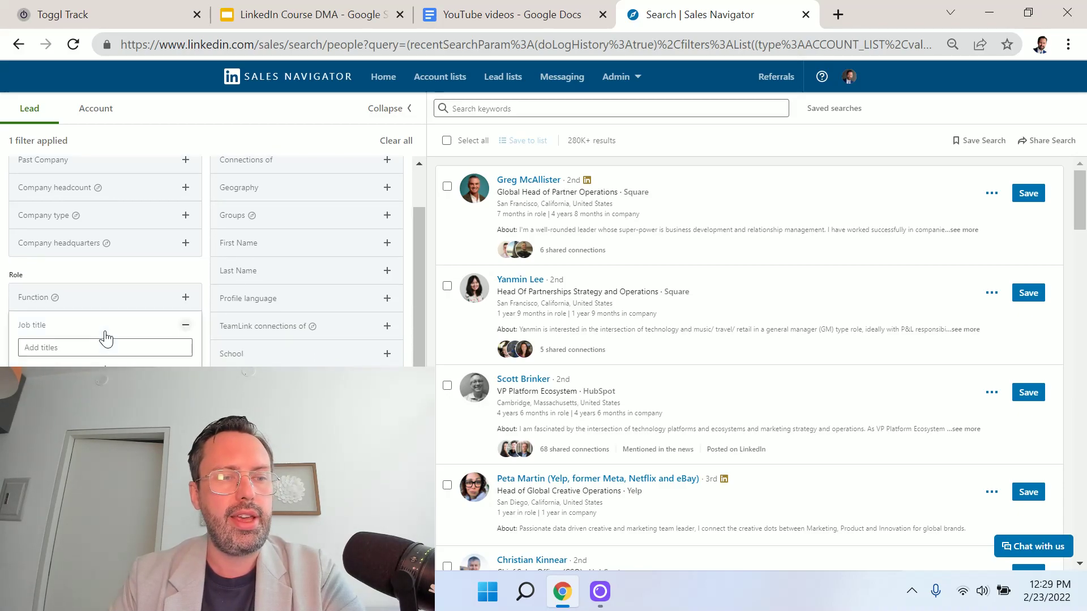
{"action": "scroll", "coordinate": [104, 340], "scroll_direction": "down", "scroll_amount": 1}
{"action": "left_click", "coordinate": [105, 294]}
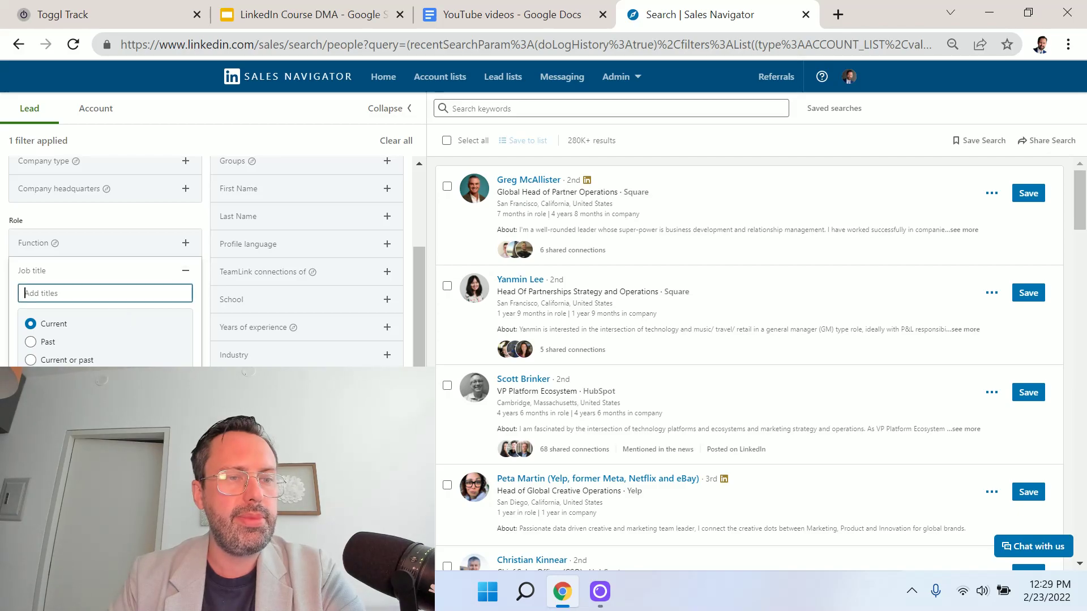
{"action": "type", "text": "d"}
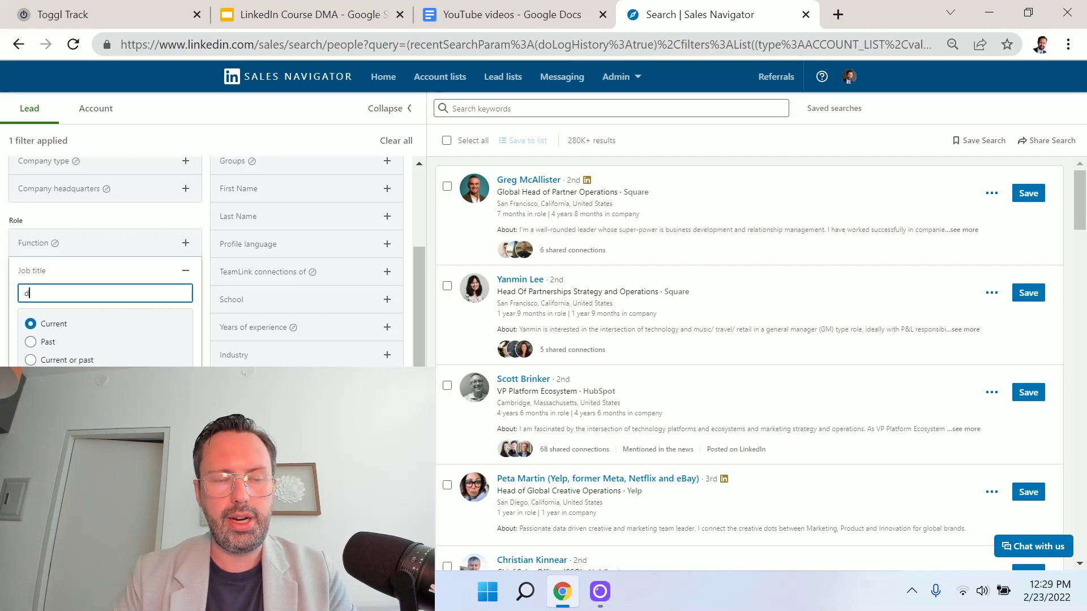
{"action": "type", "text": "irector "}
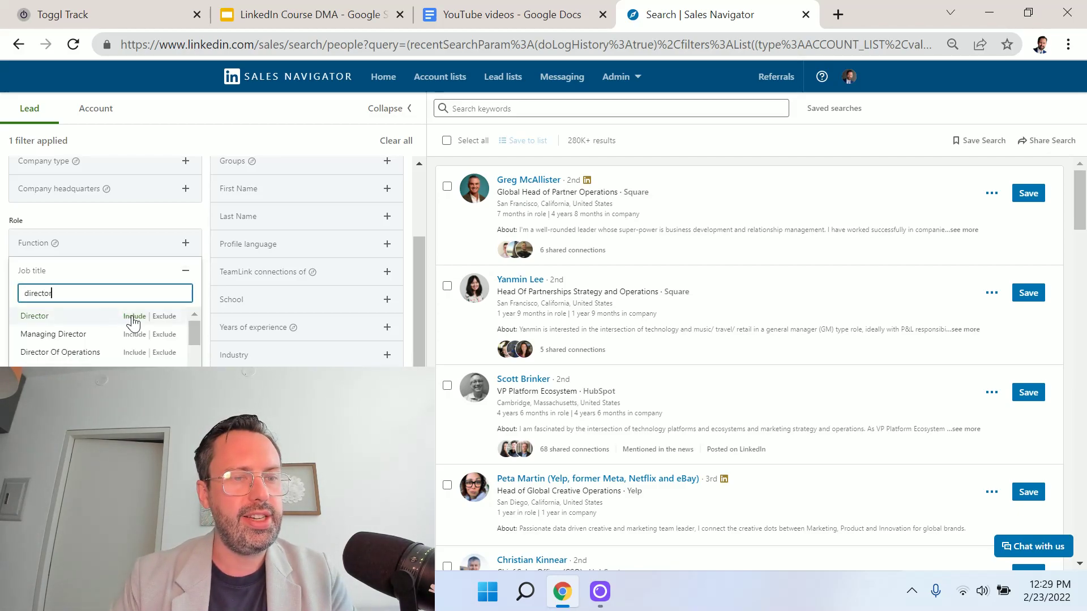
{"action": "type", "text": "IT"}
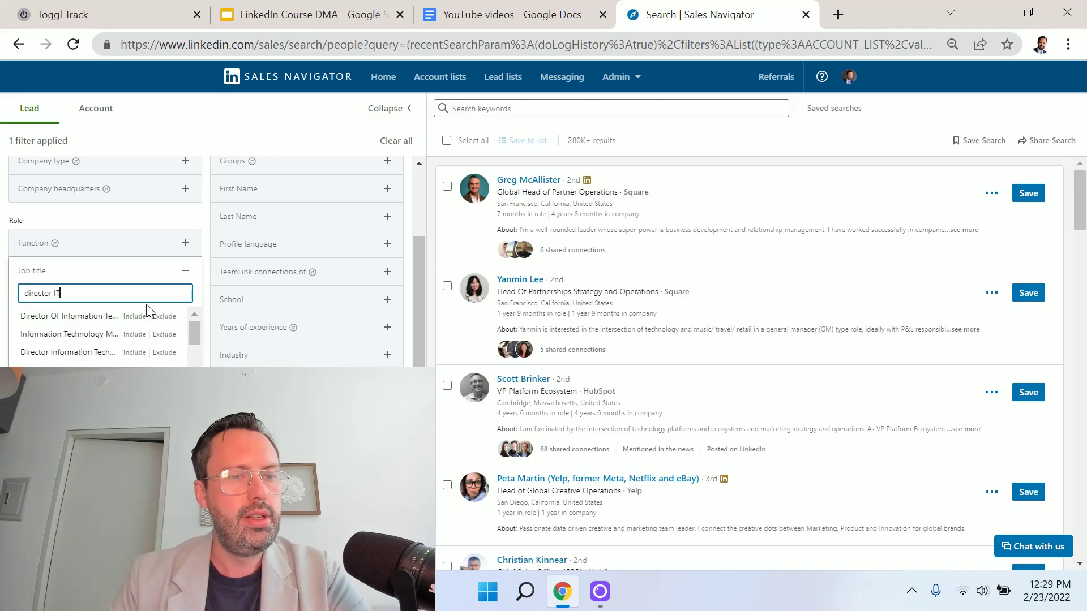
{"action": "left_click", "coordinate": [136, 318]}
{"action": "type", "text": "D"}
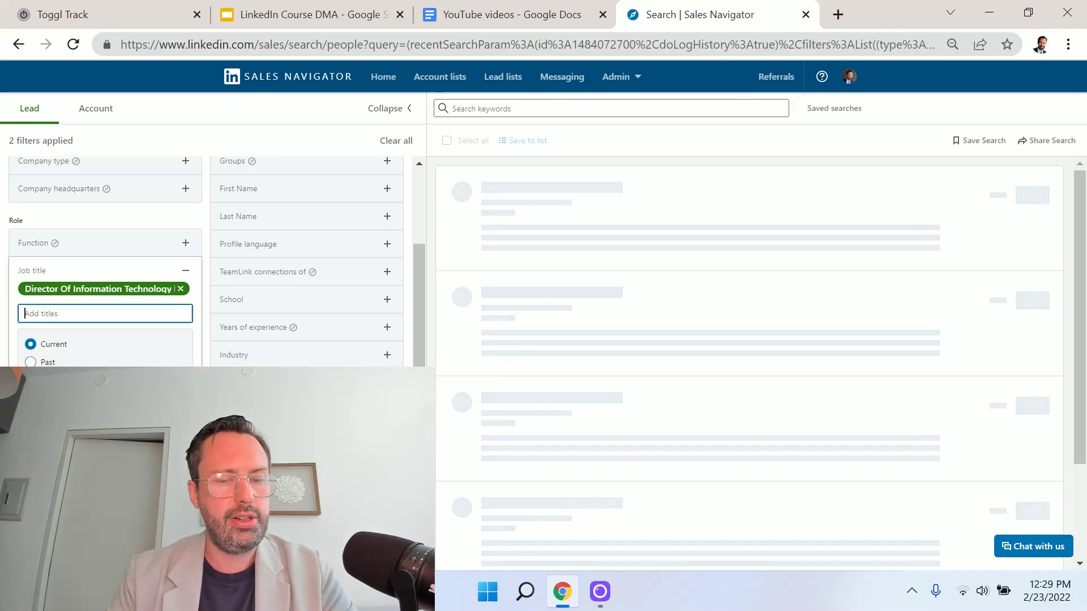
{"action": "type", "text": "irector IT"}
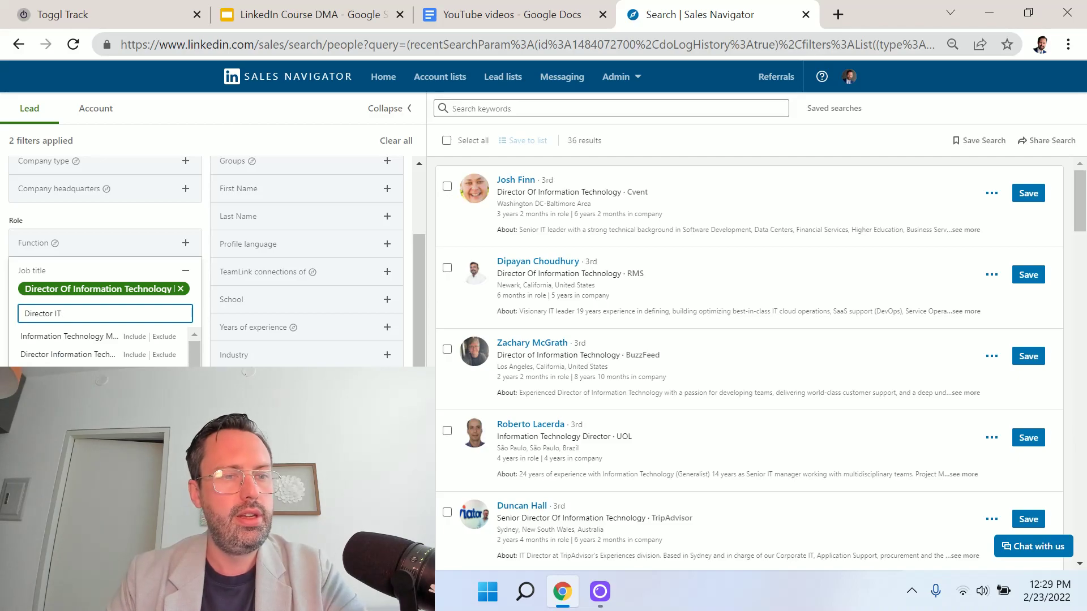
{"action": "left_click", "coordinate": [135, 337]}
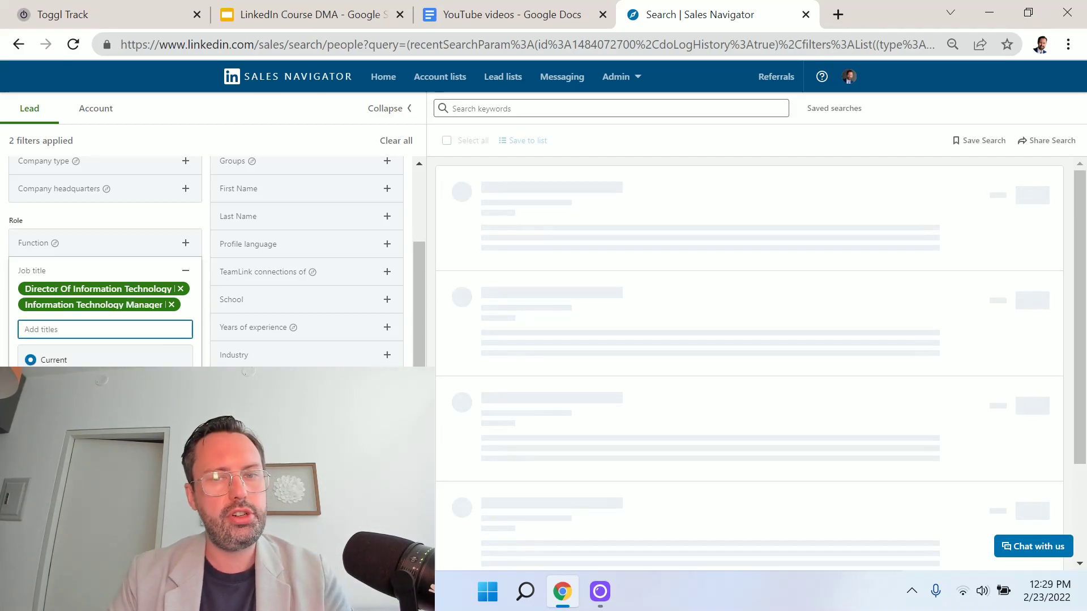
{"action": "type", "text": "Direc"}
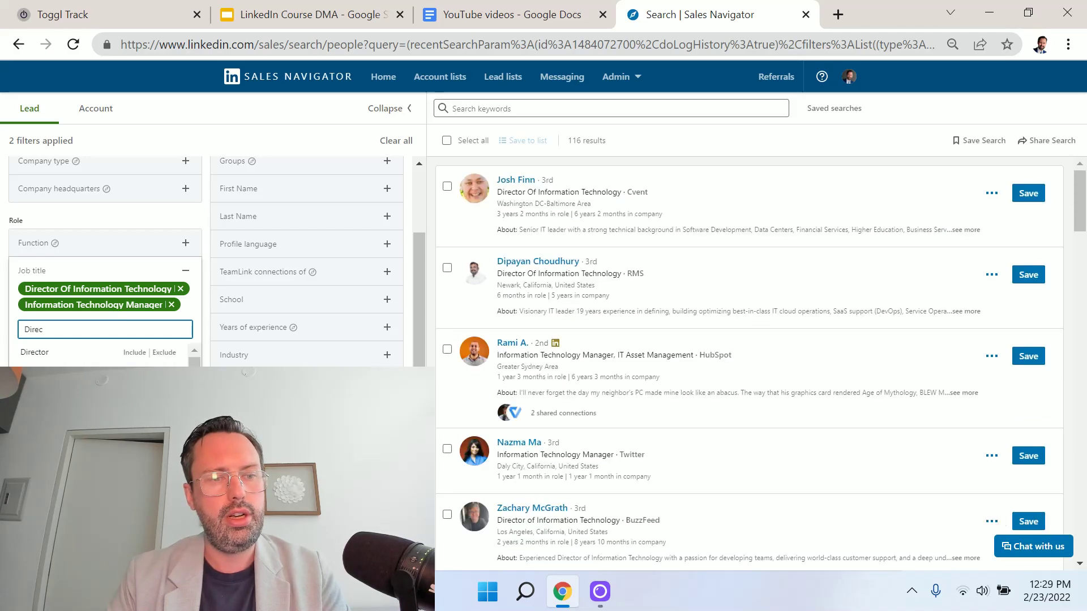
{"action": "left_click_drag", "start_coordinate": [43, 330], "coordinate": [16, 340]}
{"action": "type", "text": "IT director"}
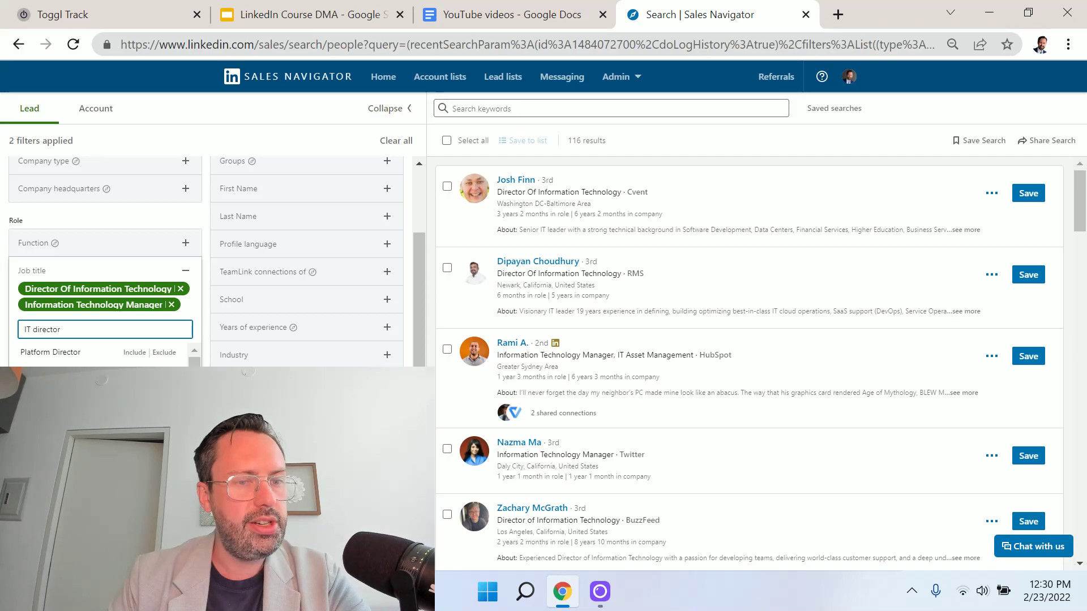
{"action": "left_click", "coordinate": [85, 396]}
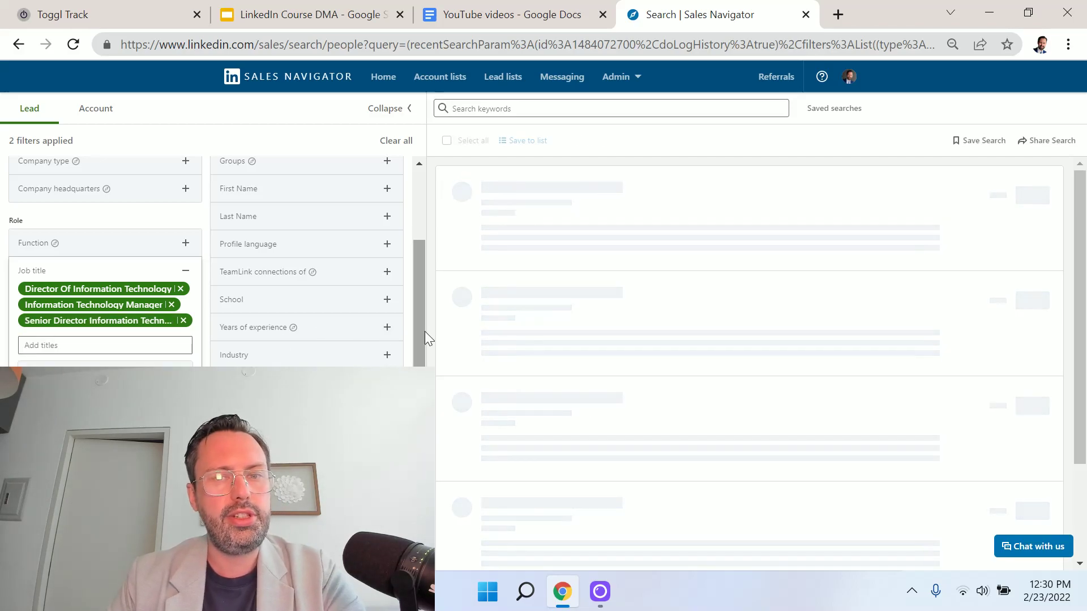
{"action": "left_click", "coordinate": [173, 223]}
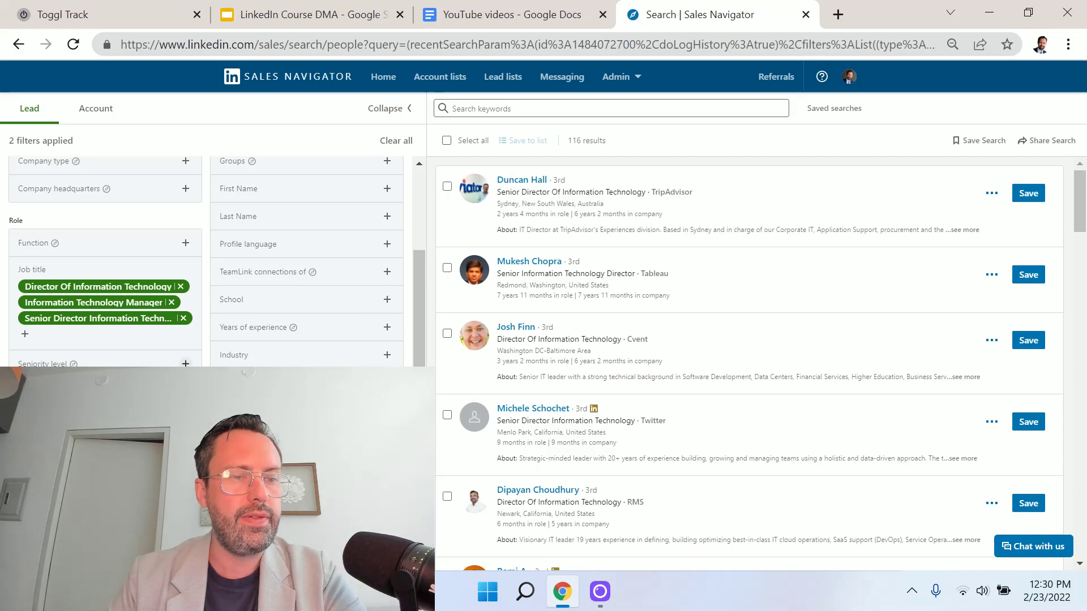
{"action": "left_click", "coordinate": [102, 363]}
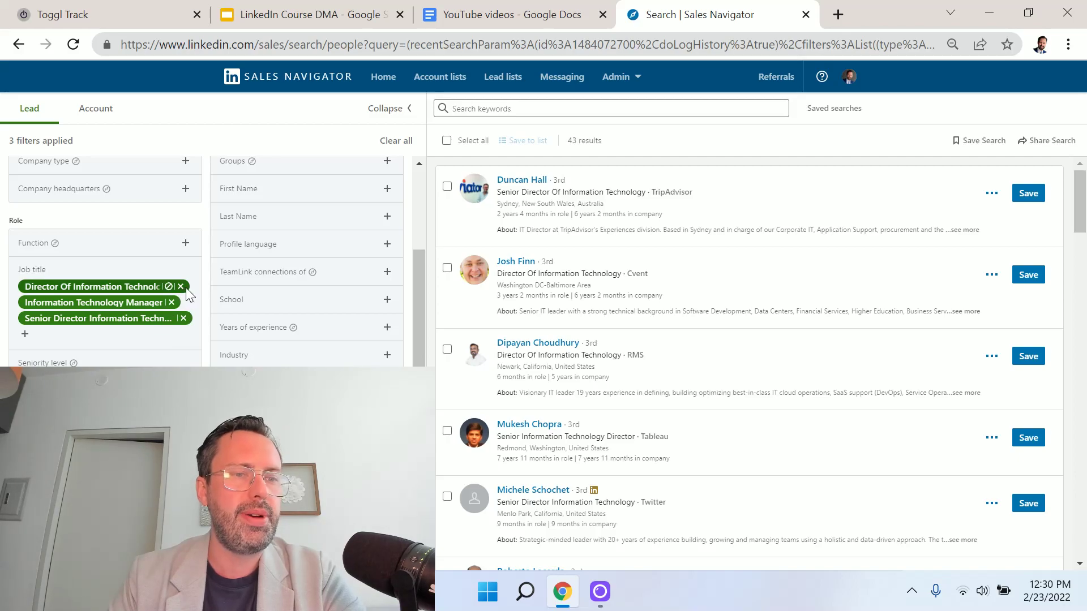
Scroll through the filters to confirm Director, CXO and Owner seniority levels, still 43 results
{"action": "scroll", "coordinate": [218, 261], "scroll_direction": "down", "scroll_amount": 1}
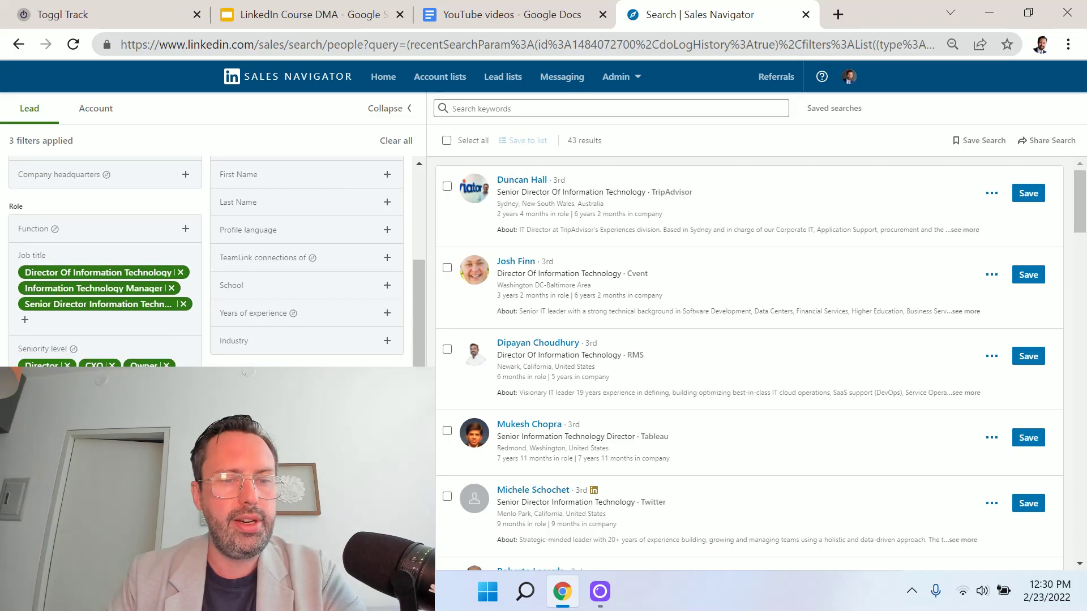
{"action": "scroll", "coordinate": [217, 262], "scroll_direction": "up", "scroll_amount": 1}
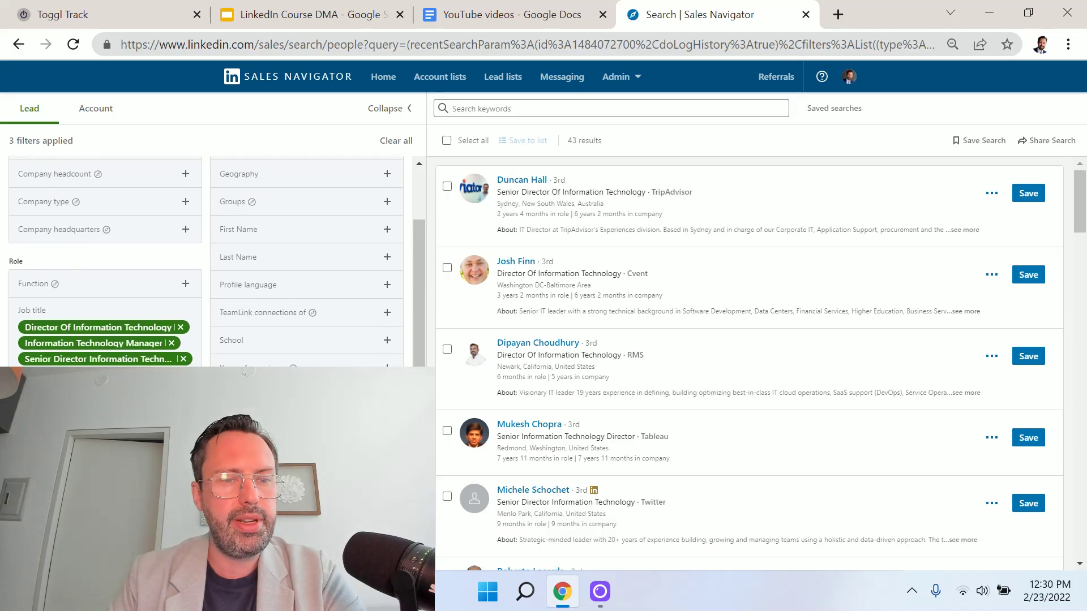
{"action": "scroll", "coordinate": [217, 262], "scroll_direction": "up", "scroll_amount": 1}
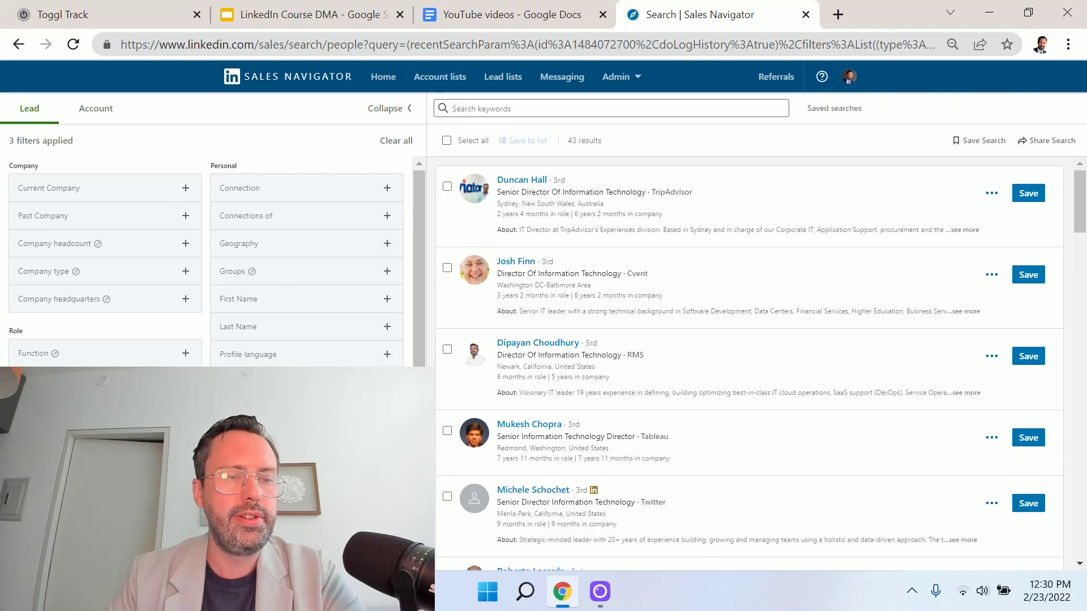
{"action": "scroll", "coordinate": [206, 260], "scroll_direction": "down", "scroll_amount": 2}
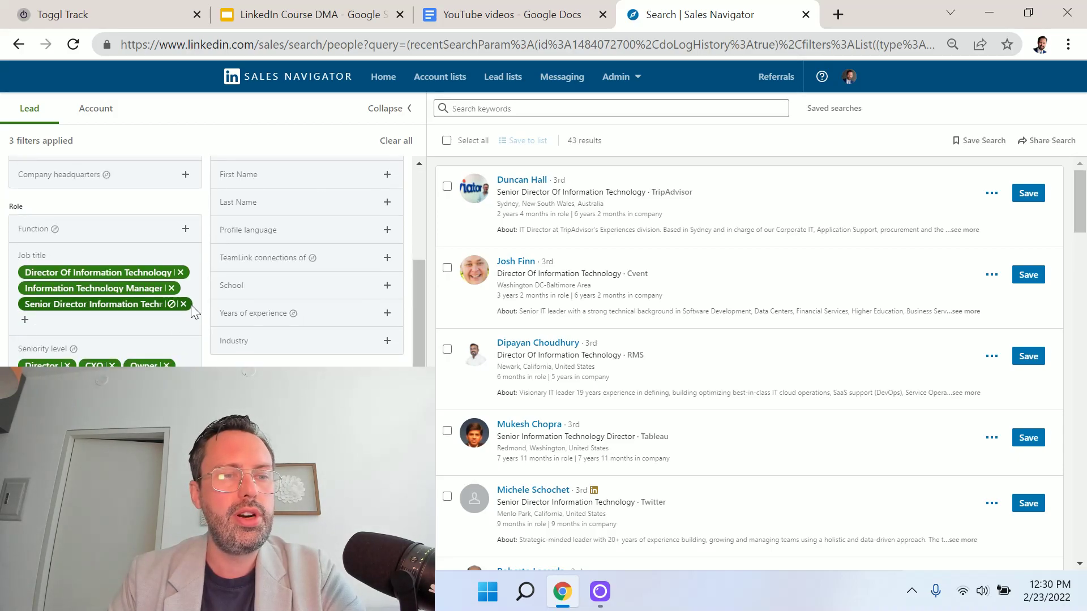
{"action": "scroll", "coordinate": [171, 328], "scroll_direction": "up", "scroll_amount": 1}
{"action": "scroll", "coordinate": [171, 327], "scroll_direction": "up", "scroll_amount": 1}
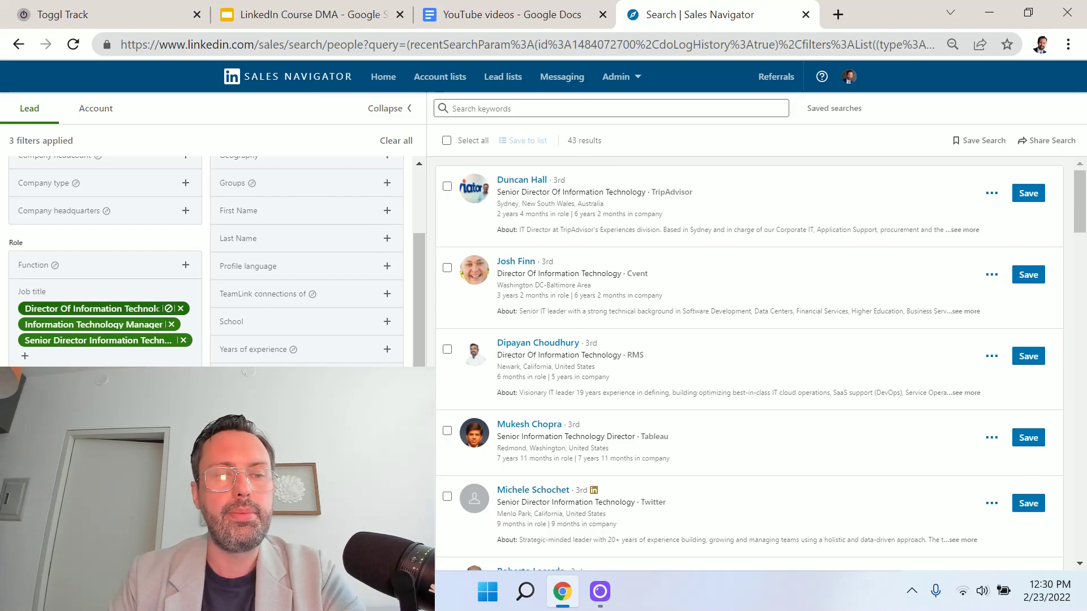
Replace the three job title filters with an included Information Technology function, giving 2.5K+ leads
{"action": "left_click", "coordinate": [181, 309]}
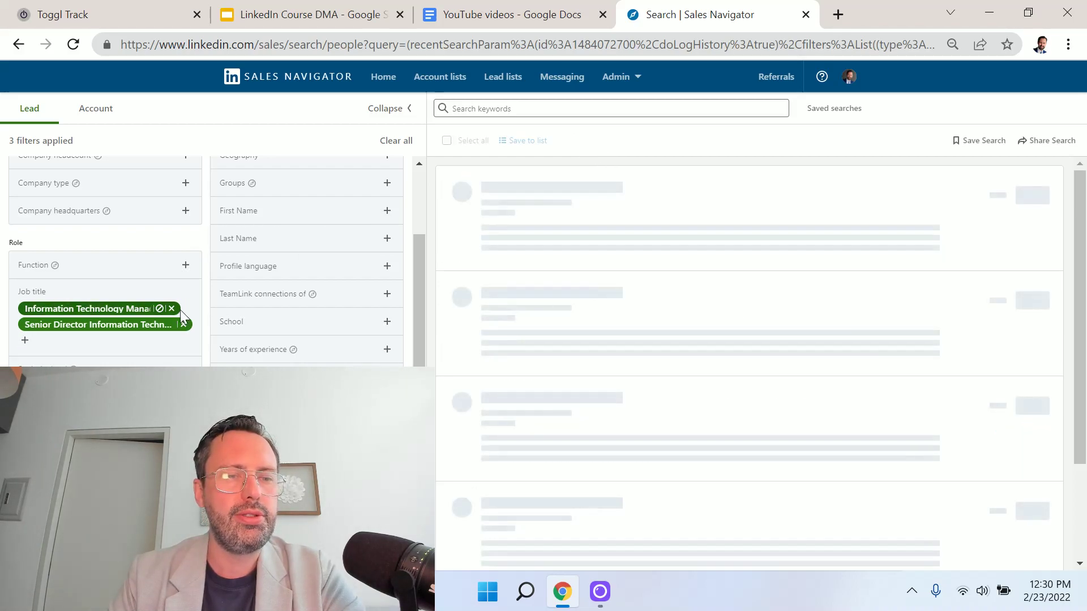
{"action": "left_click", "coordinate": [171, 309]}
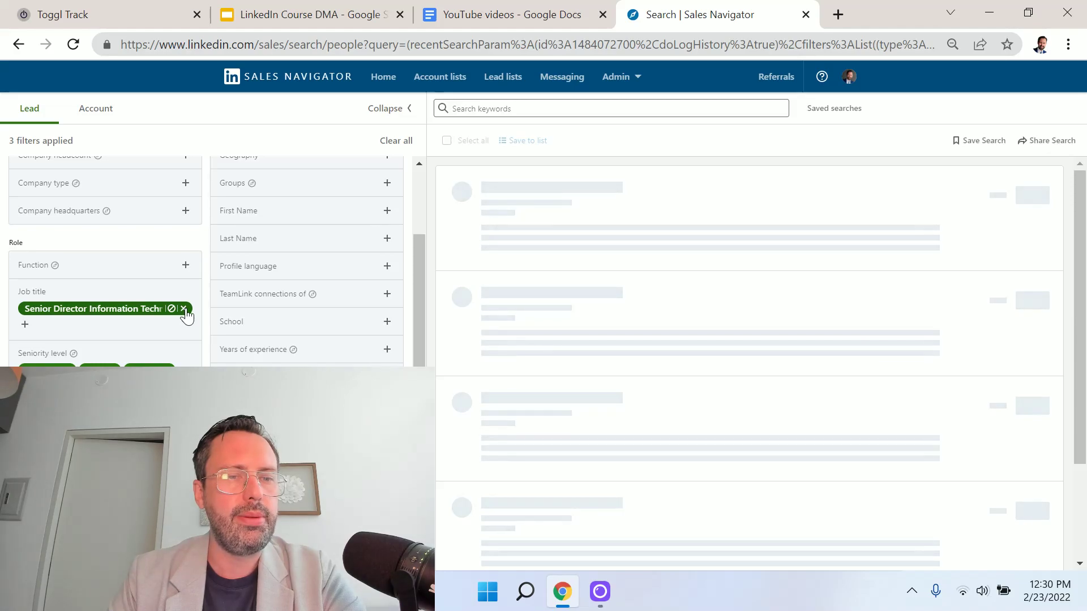
{"action": "left_click", "coordinate": [184, 309]}
{"action": "left_click", "coordinate": [121, 270]}
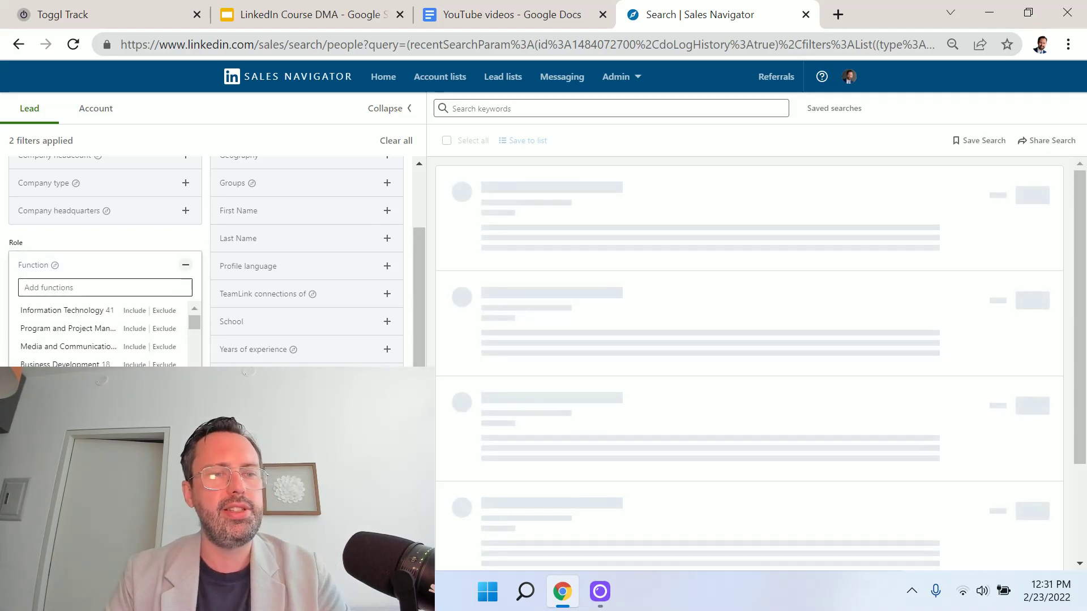
{"action": "left_click", "coordinate": [134, 310]}
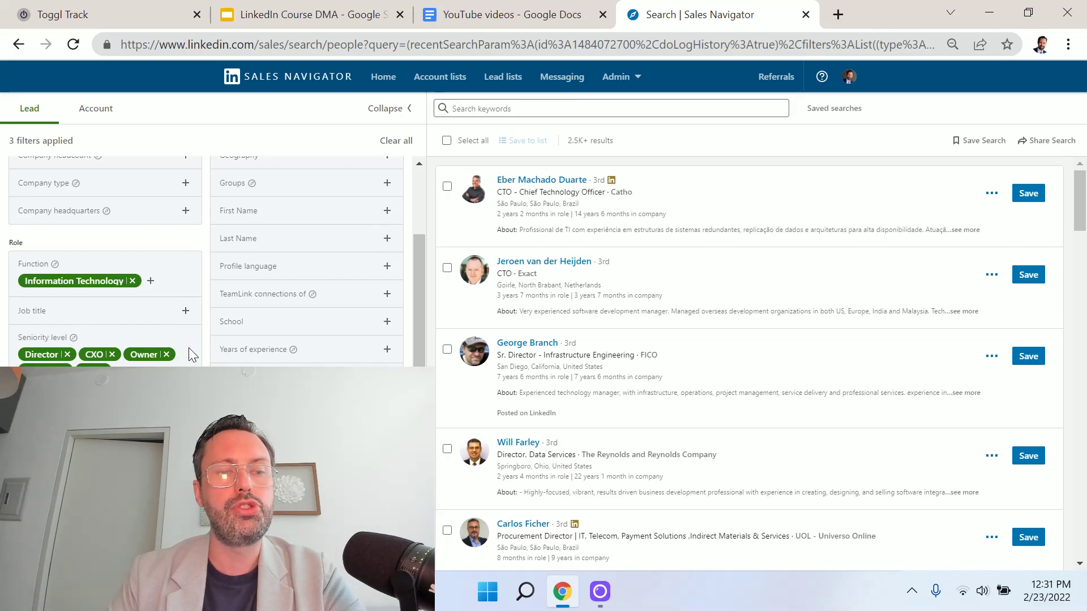
{"action": "left_click", "coordinate": [448, 141]}
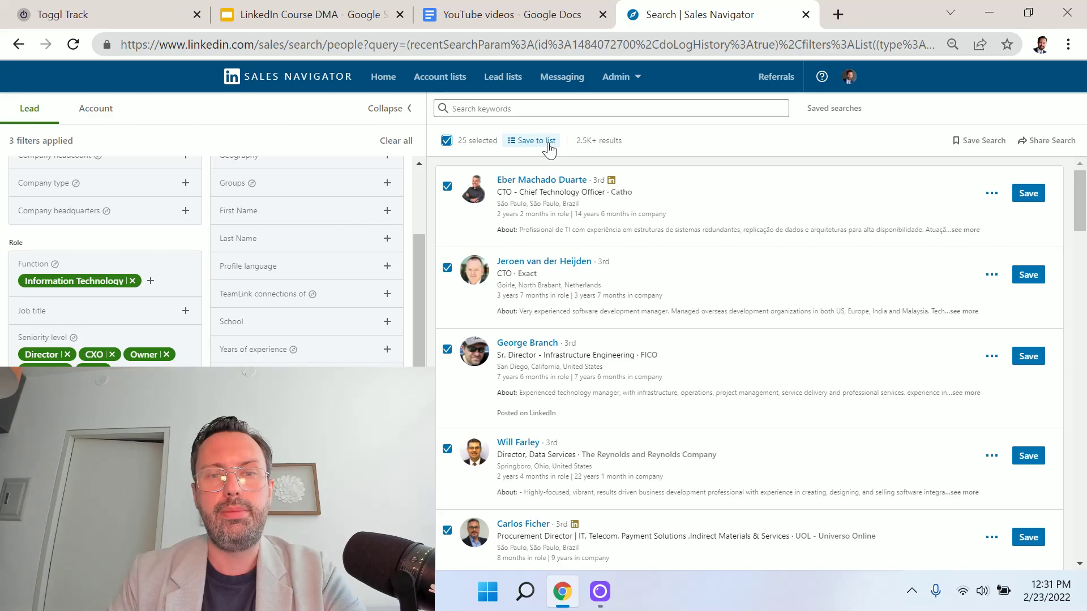
Save the first 25 leads into a new lead list named 'IT Director and above'
{"action": "scroll", "coordinate": [561, 262], "scroll_direction": "down", "scroll_amount": 10}
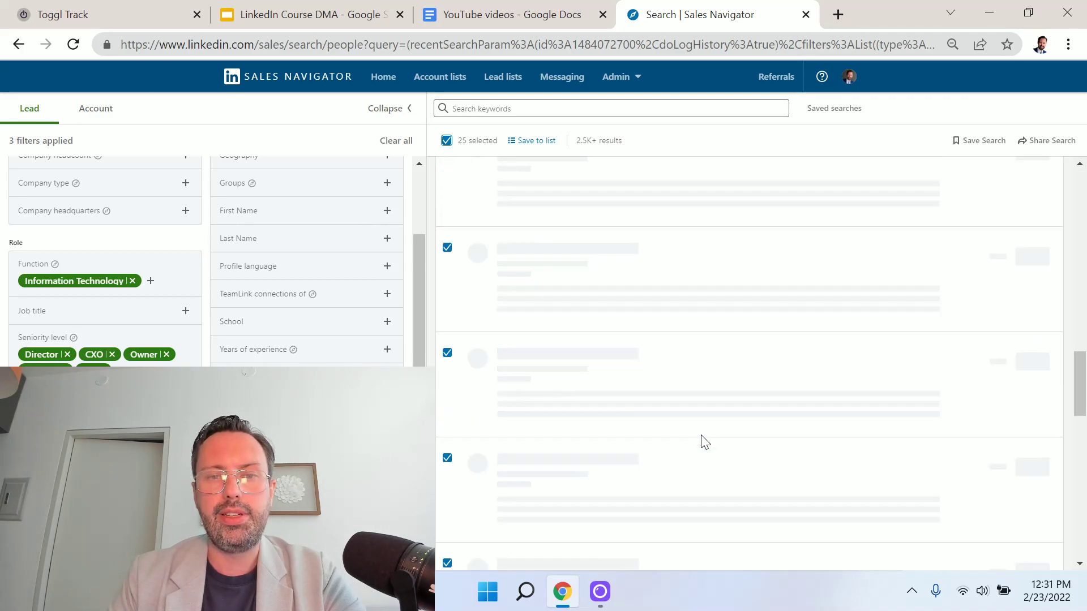
{"action": "scroll", "coordinate": [704, 442], "scroll_direction": "up", "scroll_amount": 10}
{"action": "left_click", "coordinate": [551, 146]}
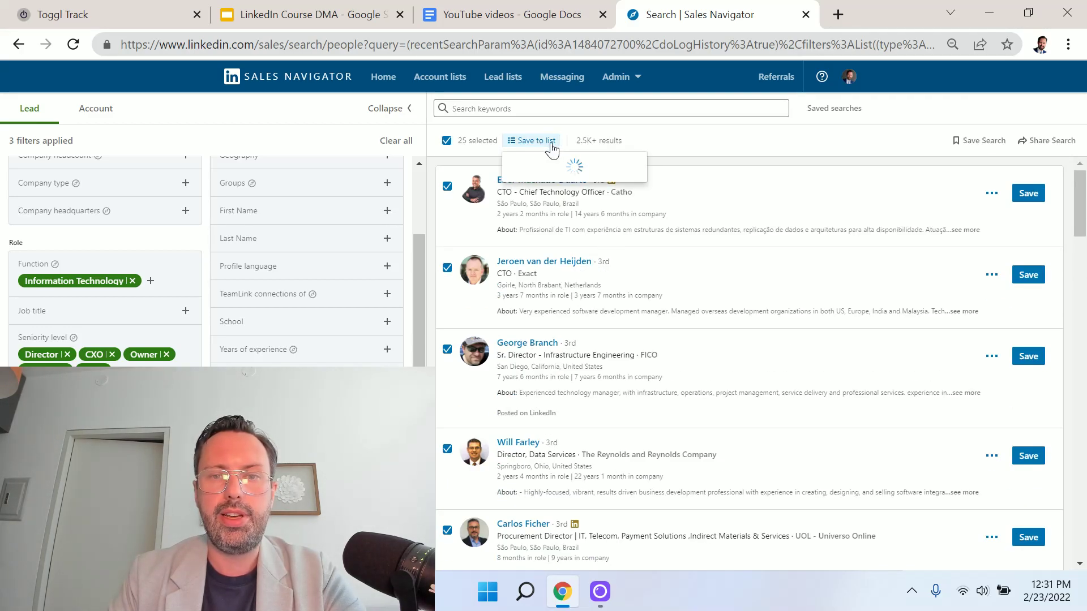
{"action": "left_click", "coordinate": [623, 166]}
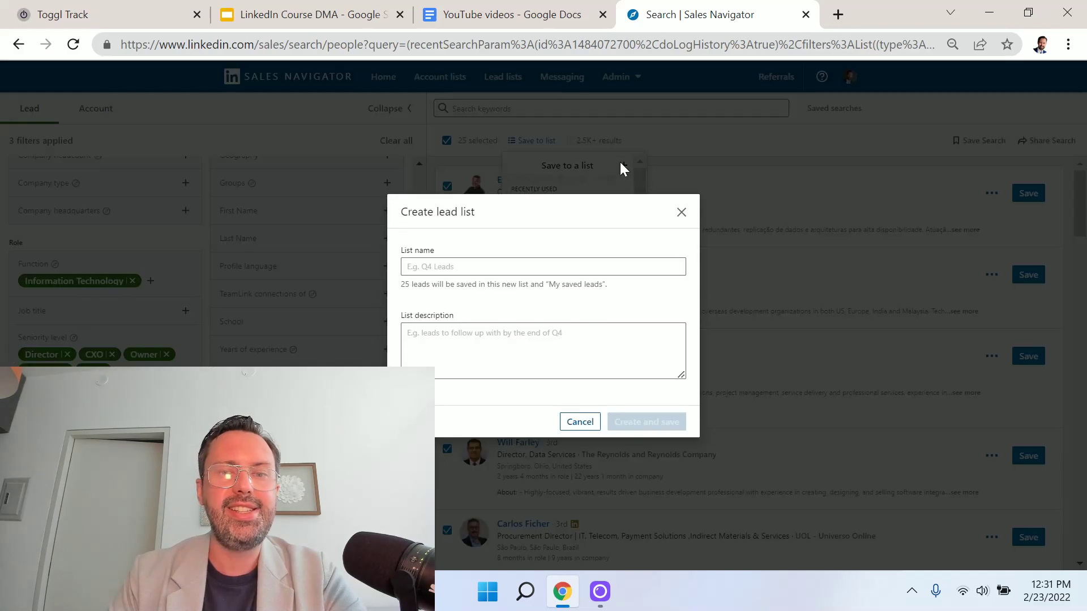
{"action": "left_click", "coordinate": [517, 266]}
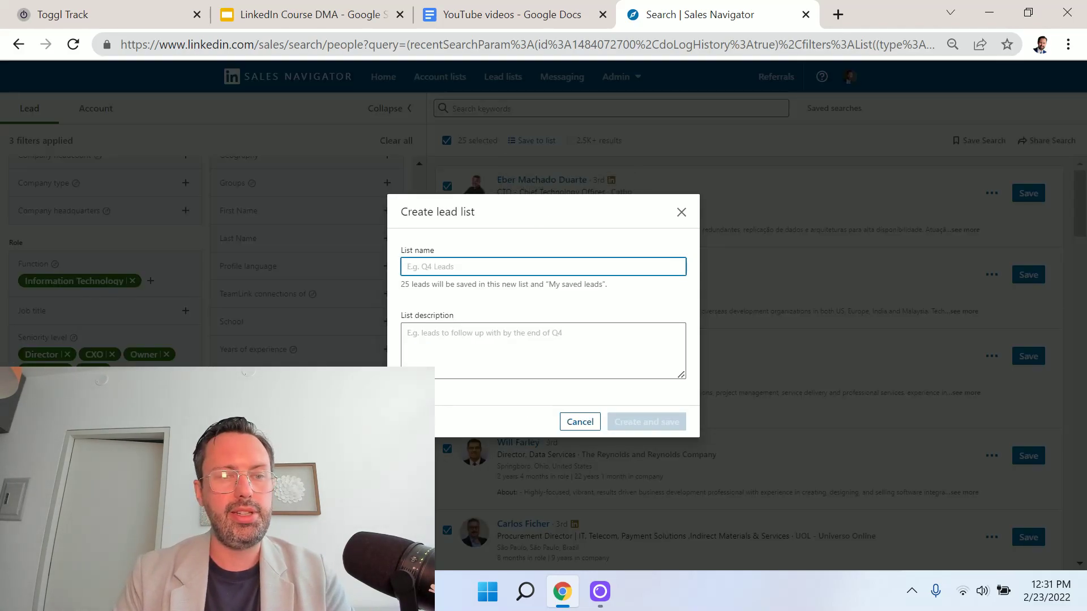
{"action": "type", "text": "IT Di"}
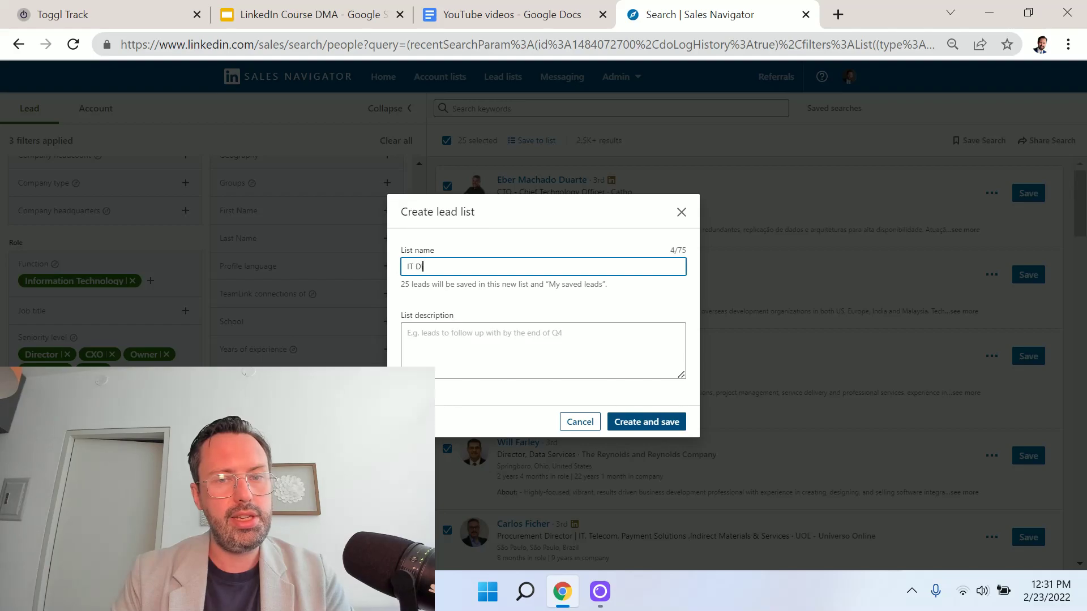
{"action": "type", "text": "rector above"}
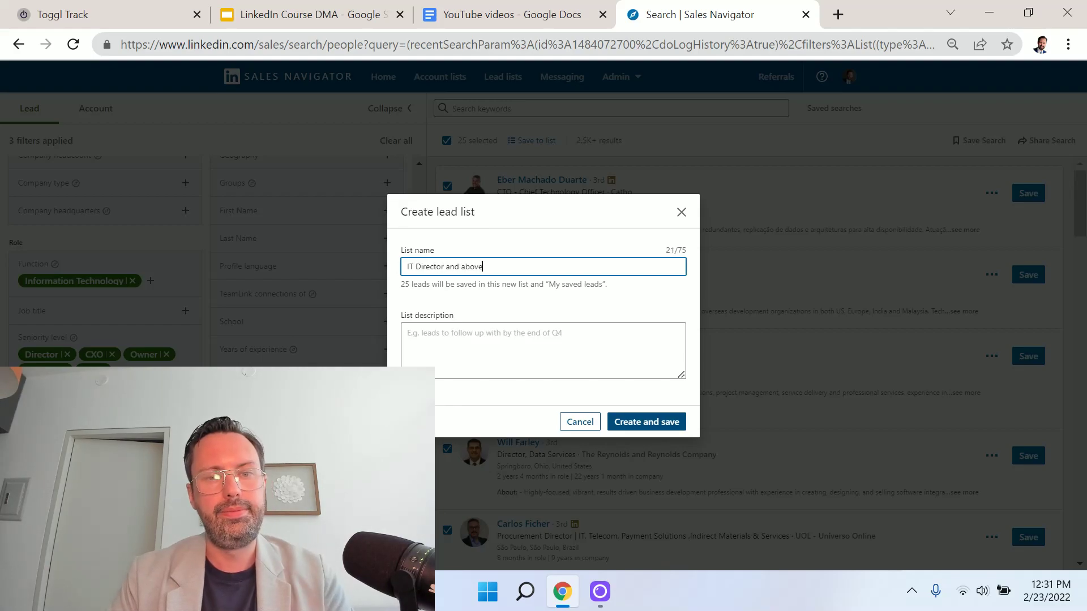
{"action": "left_click", "coordinate": [645, 420]}
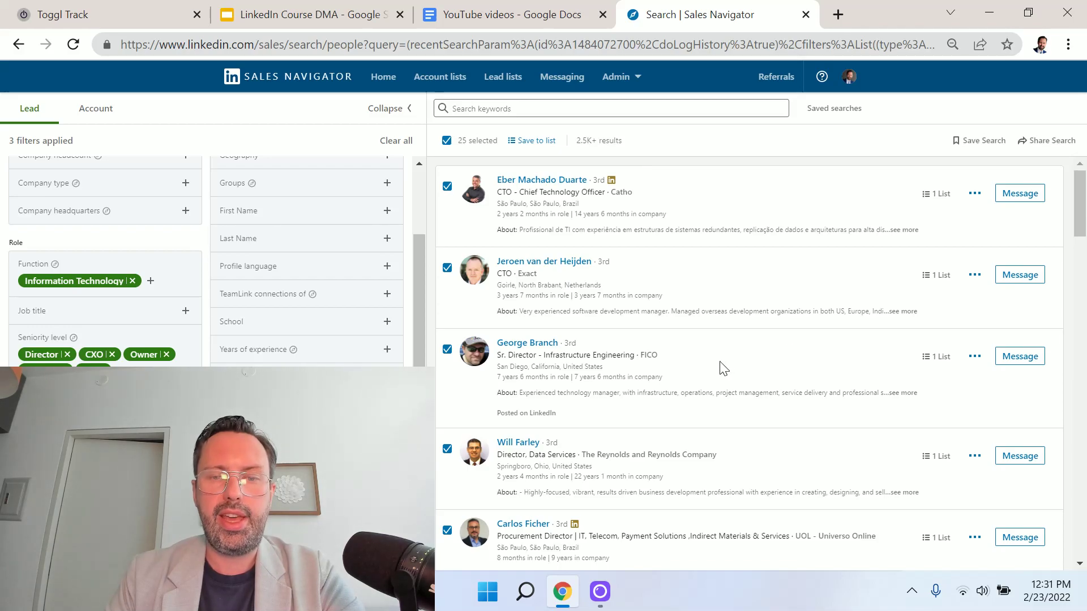
Add all 25 leads from results page 2 to IT Director and above, then view lead lists
{"action": "scroll", "coordinate": [722, 367], "scroll_direction": "down", "scroll_amount": 20}
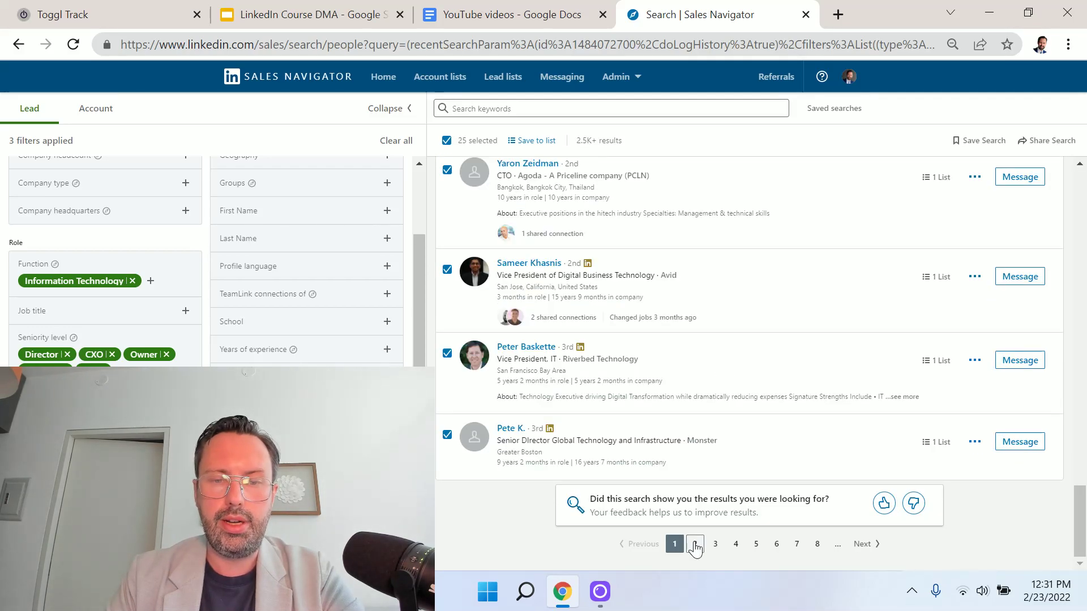
{"action": "left_click", "coordinate": [696, 545]}
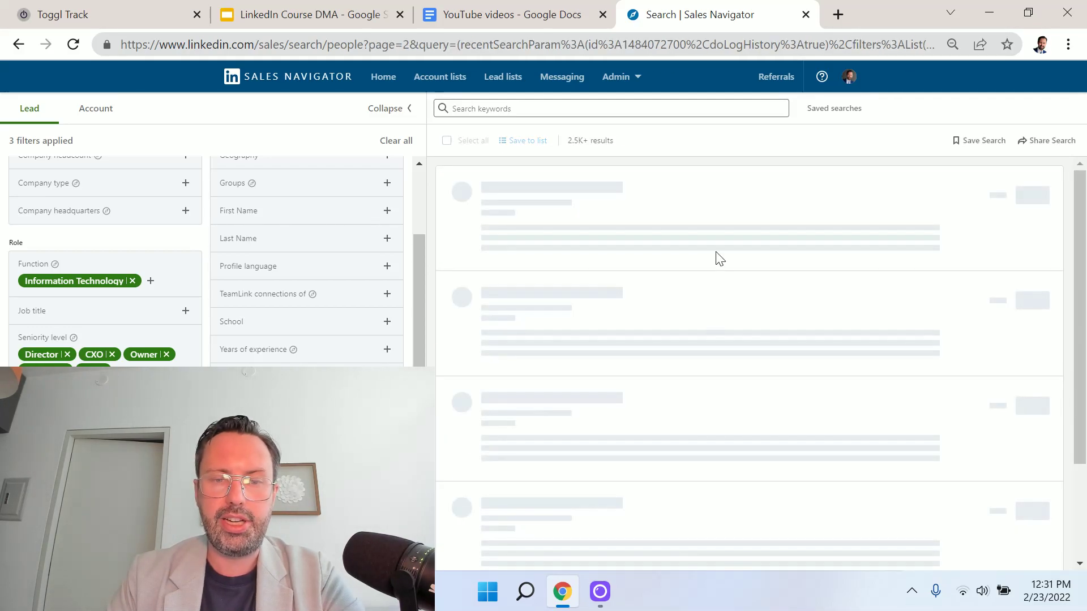
{"action": "left_click", "coordinate": [447, 140]}
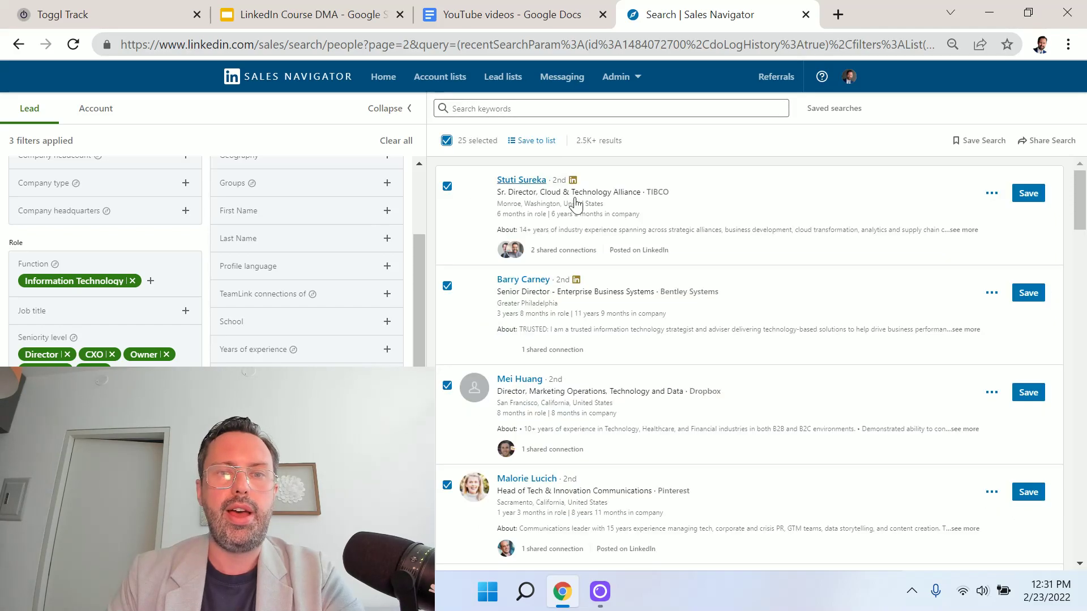
{"action": "left_click", "coordinate": [546, 141]}
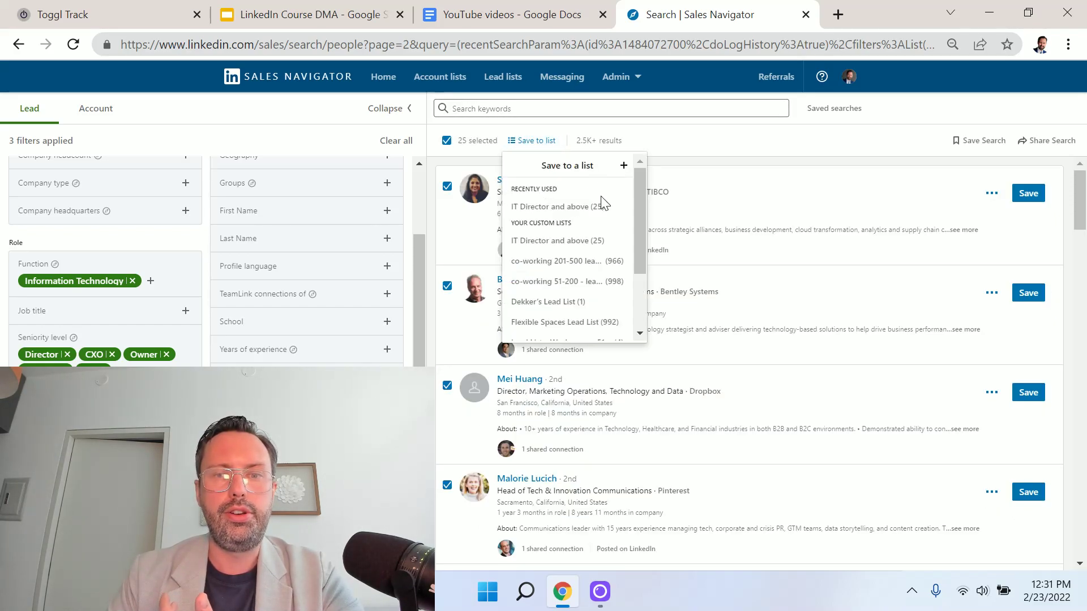
{"action": "left_click", "coordinate": [589, 207]}
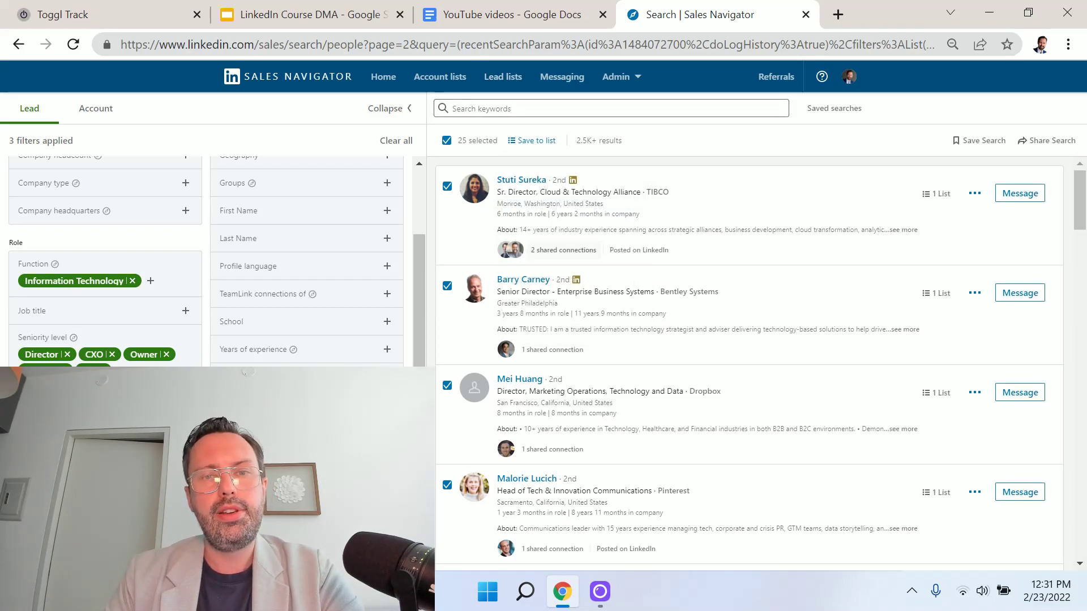
{"action": "left_click", "coordinate": [511, 90]}
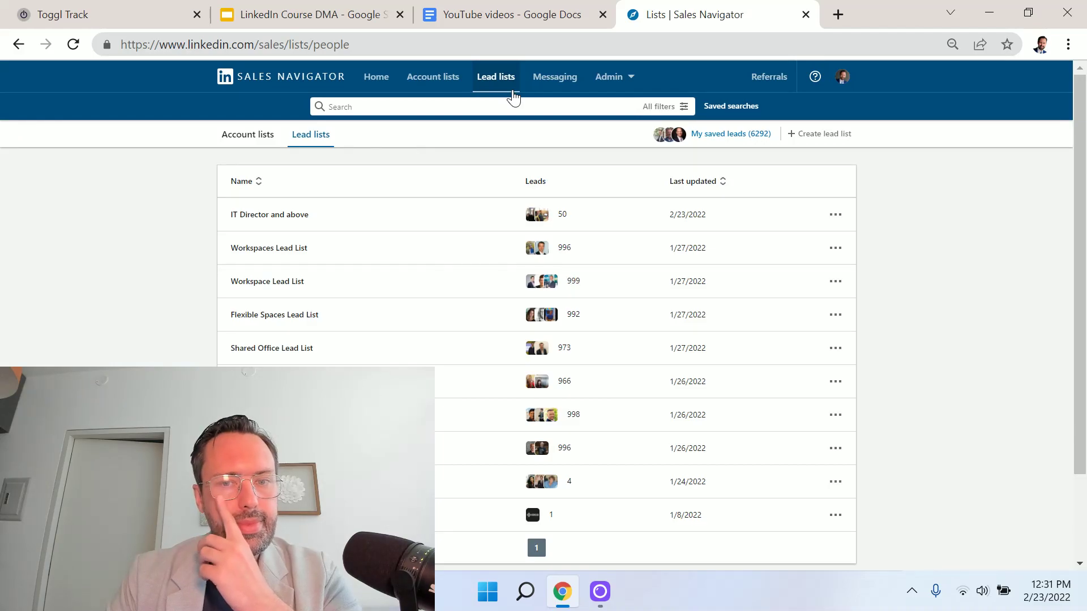
Open the IT Director and above lead list and select all 50 leads
{"action": "left_click", "coordinate": [291, 221]}
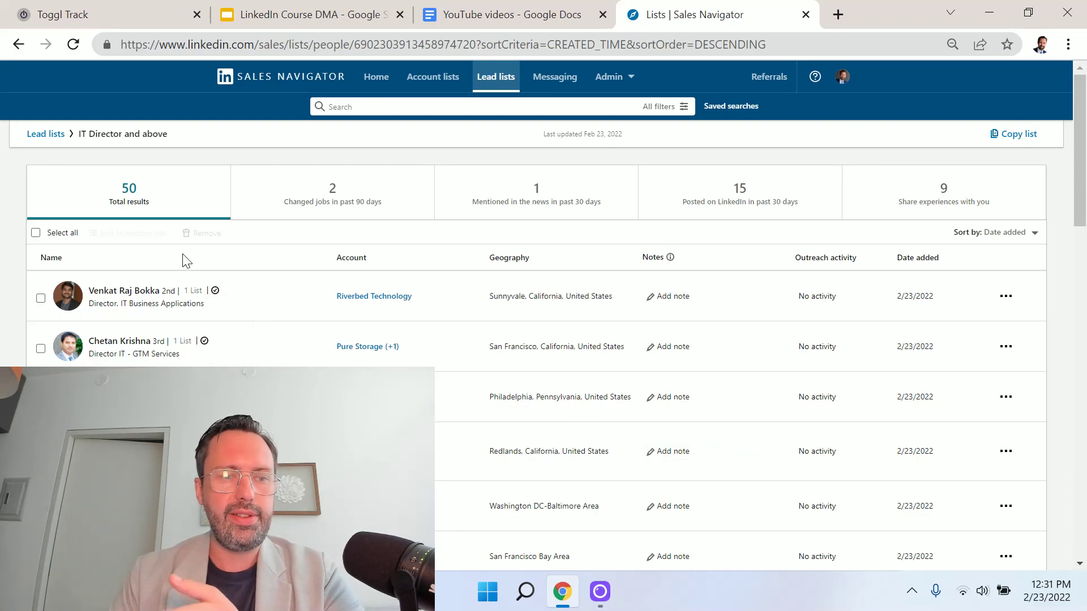
{"action": "left_click", "coordinate": [36, 233]}
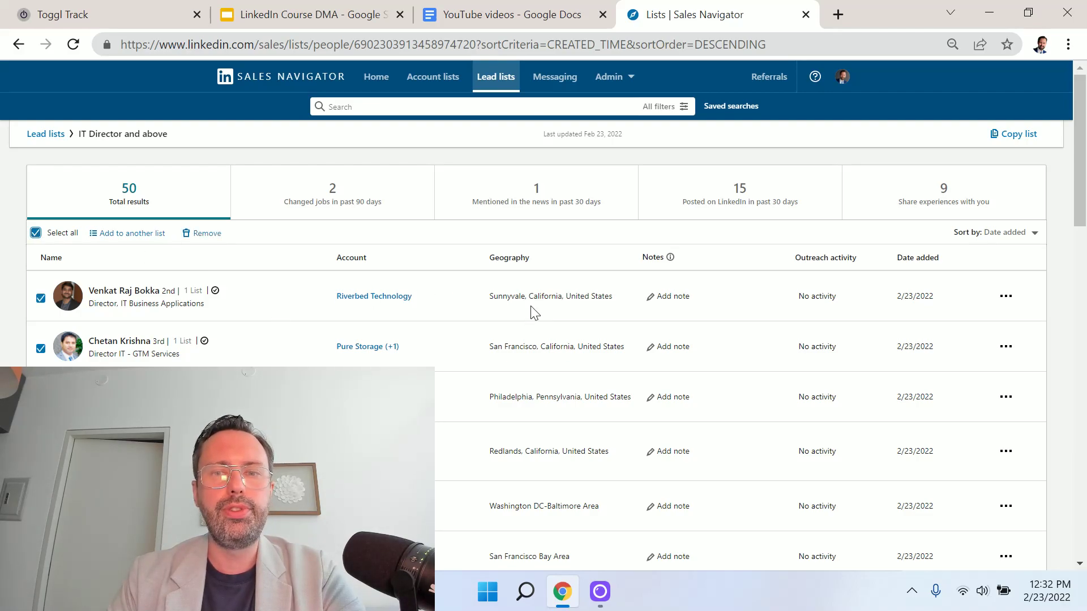
{"action": "scroll", "coordinate": [735, 371], "scroll_direction": "down", "scroll_amount": 1}
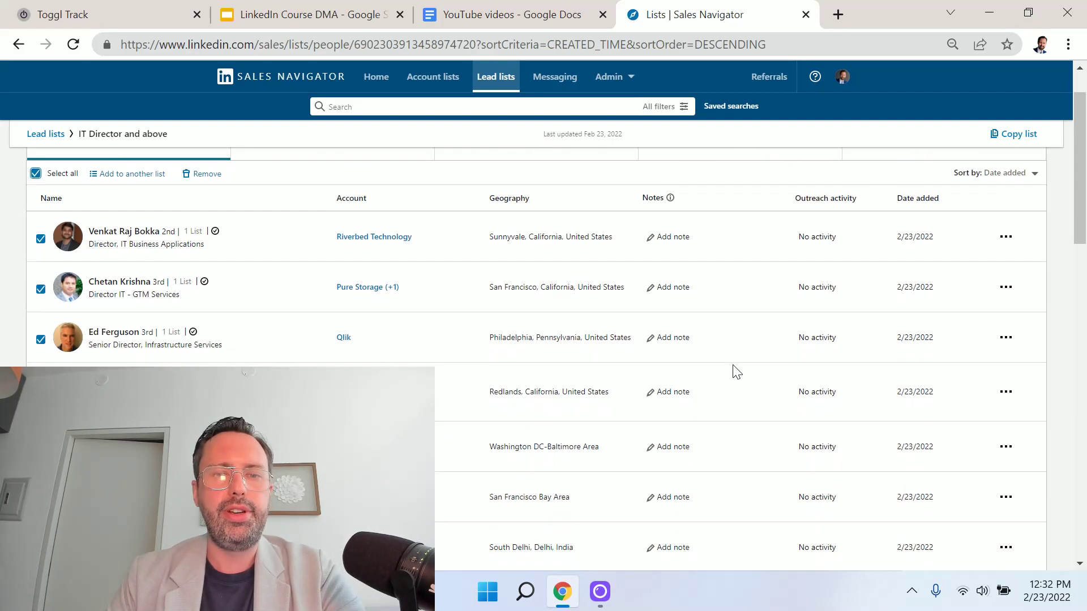
{"action": "scroll", "coordinate": [532, 256], "scroll_direction": "up", "scroll_amount": 1}
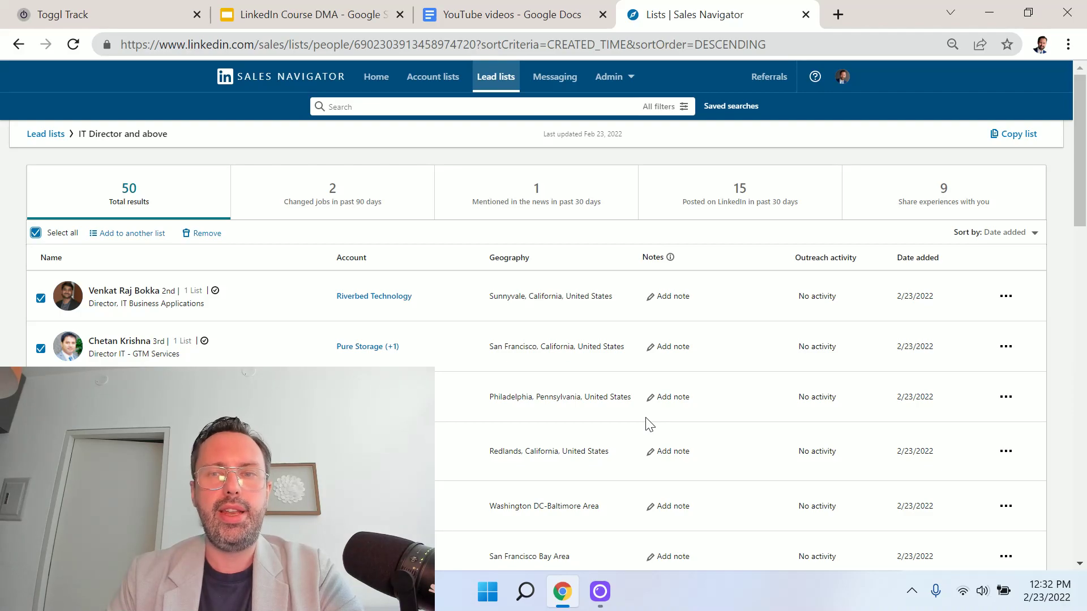
{"action": "left_click", "coordinate": [838, 15]}
Load skrapp.io in the new tab, then switch back to the Sales Navigator list tab
{"action": "type", "text": "skrapp."}
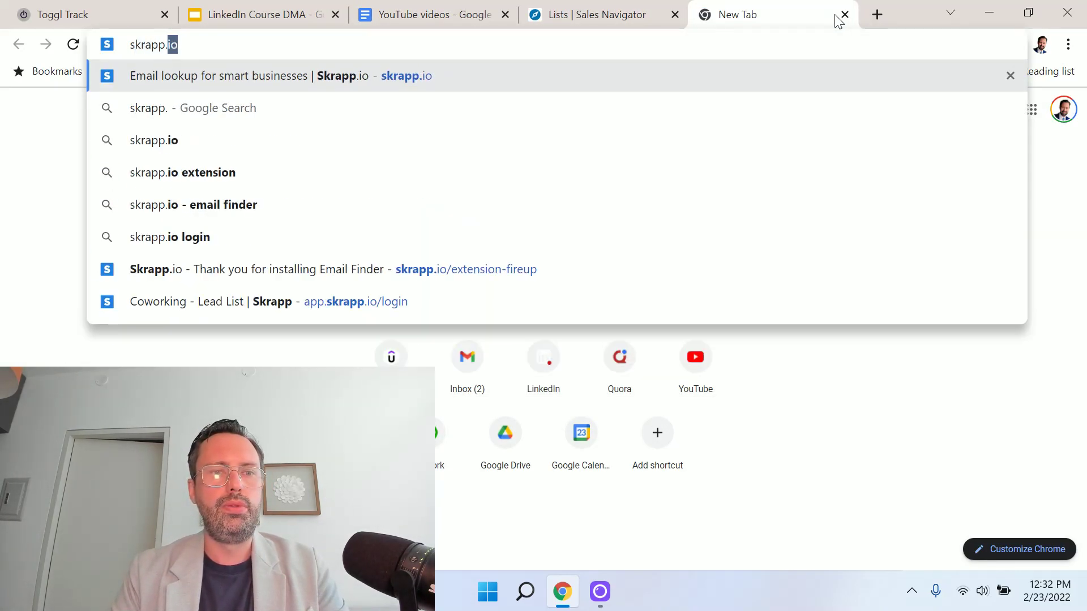
{"action": "key", "text": "Return"}
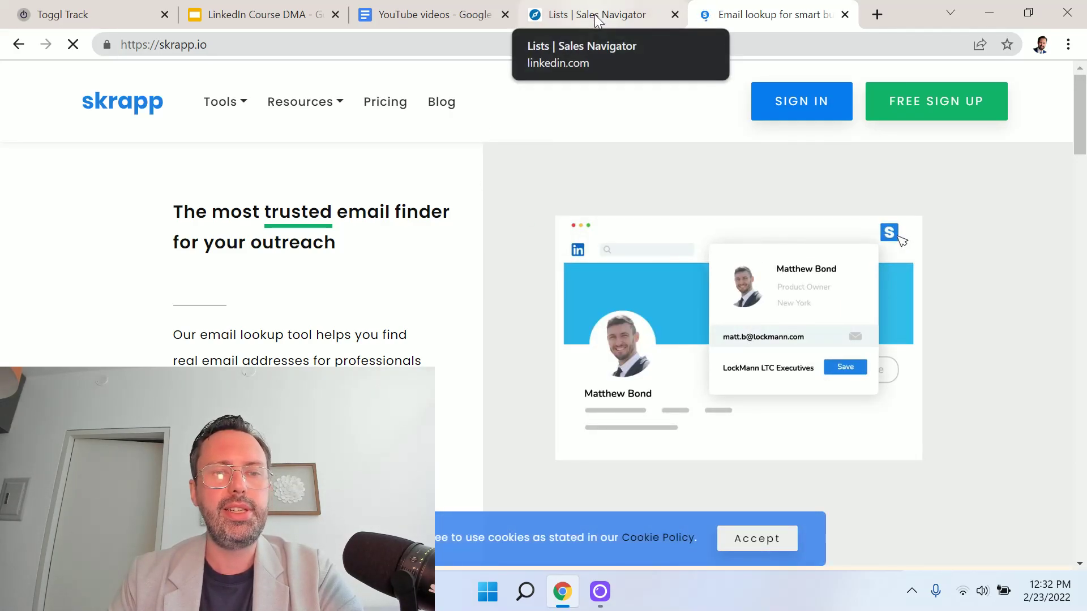
{"action": "left_click", "coordinate": [595, 21]}
{"action": "left_click", "coordinate": [601, 591]}
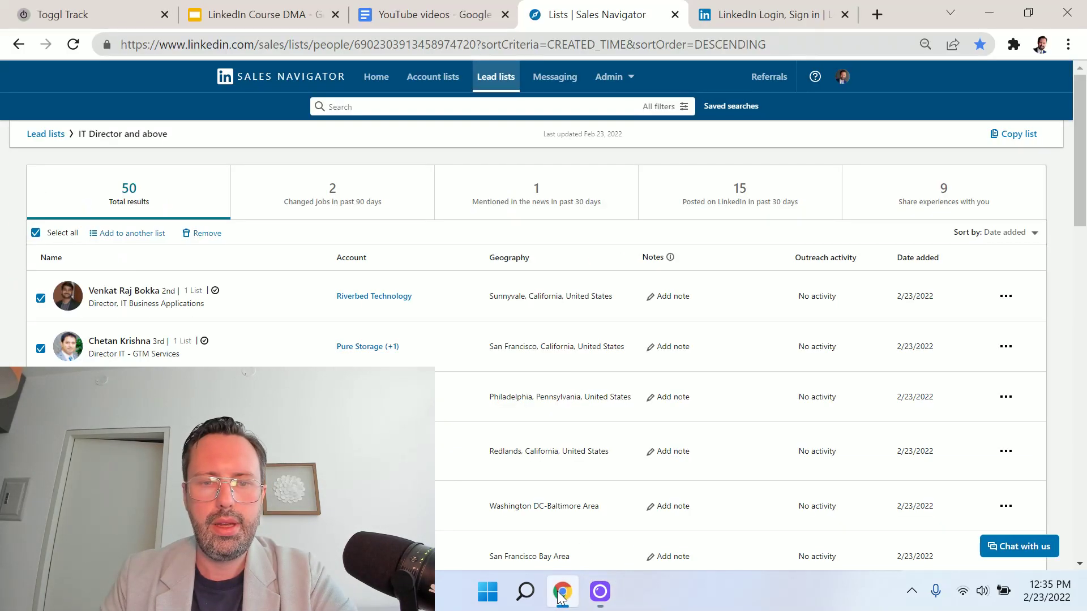
Launch the Skrapp.io - Email Finder extension over the IT Director and above lead list
{"action": "left_click", "coordinate": [563, 591]}
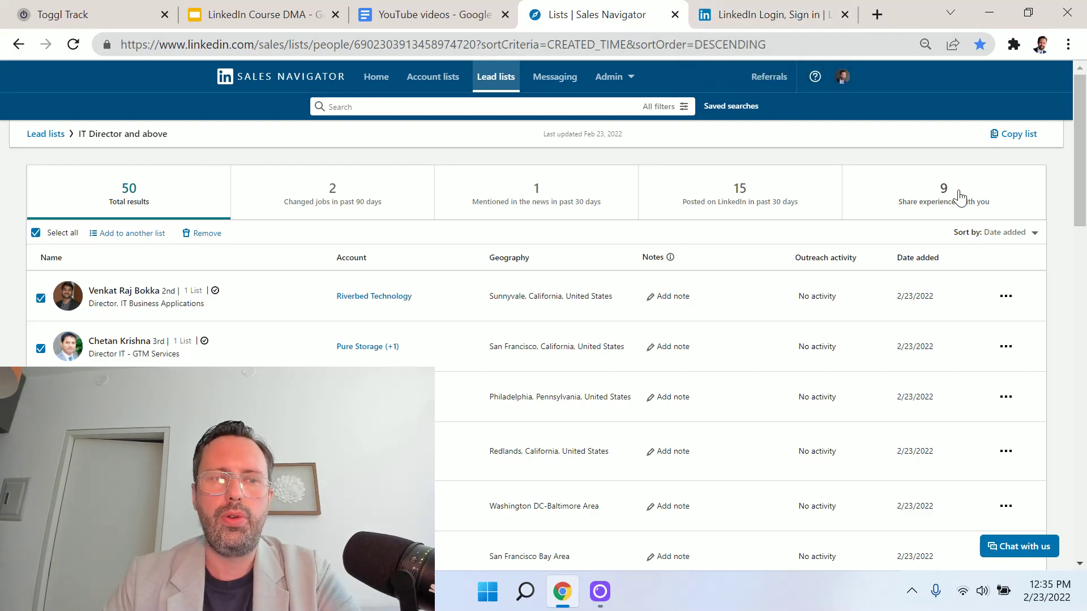
{"action": "left_click", "coordinate": [1014, 45]}
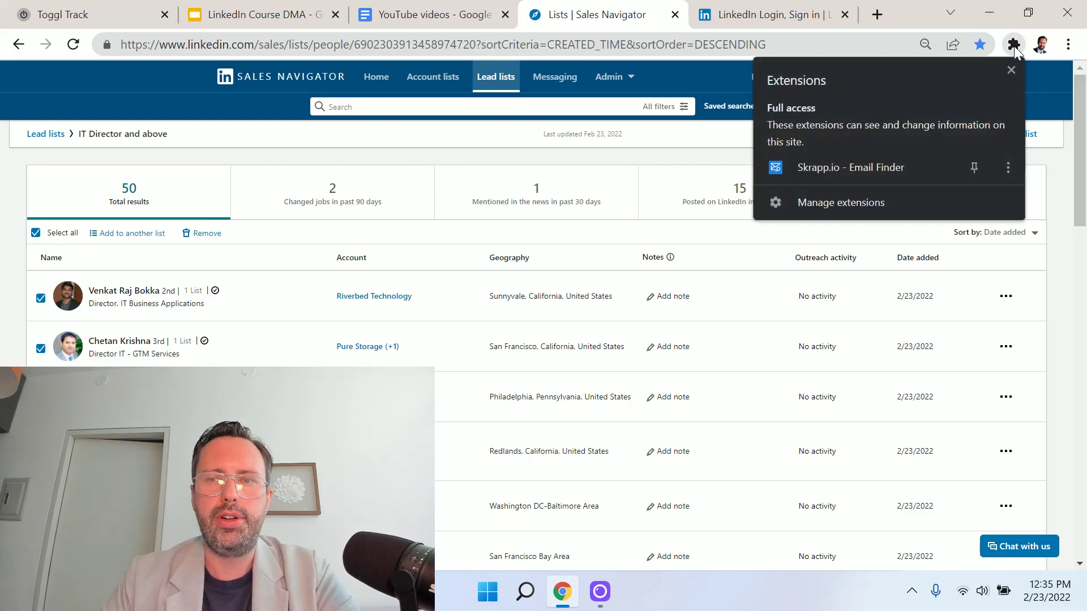
{"action": "left_click", "coordinate": [853, 180]}
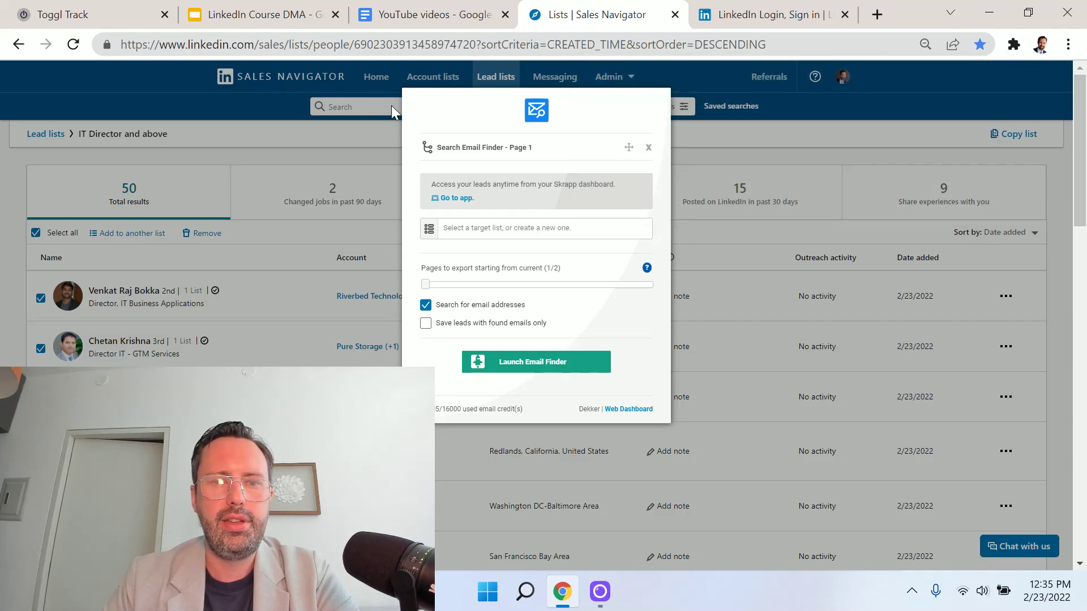
Run the email finder on pages 2/2, saving found-email leads into new list 'Director IT and above'
{"action": "left_click", "coordinate": [513, 232]}
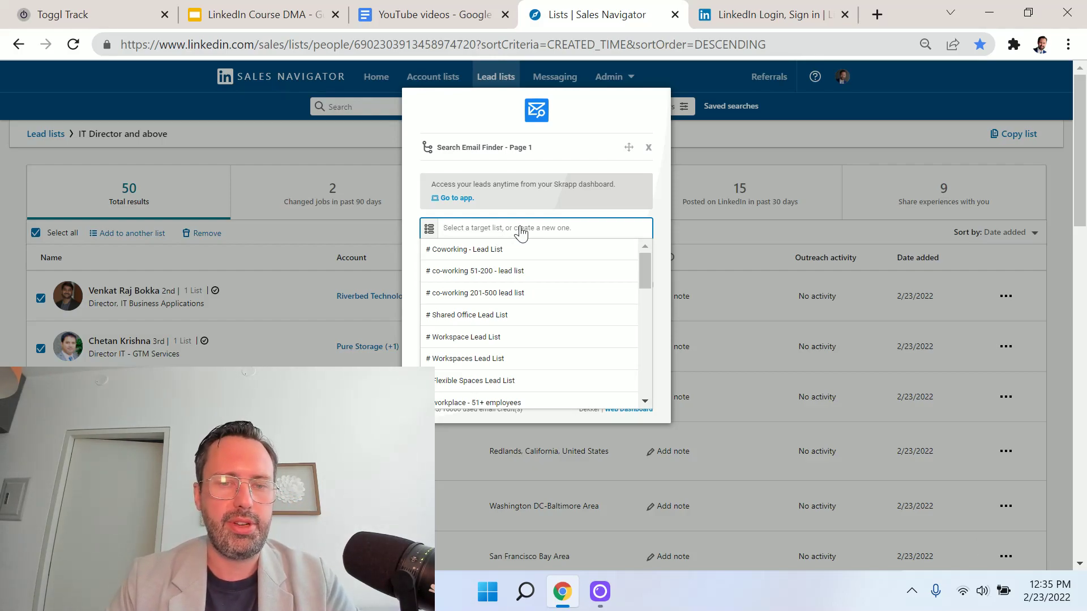
{"action": "type", "text": "Director IT and above"}
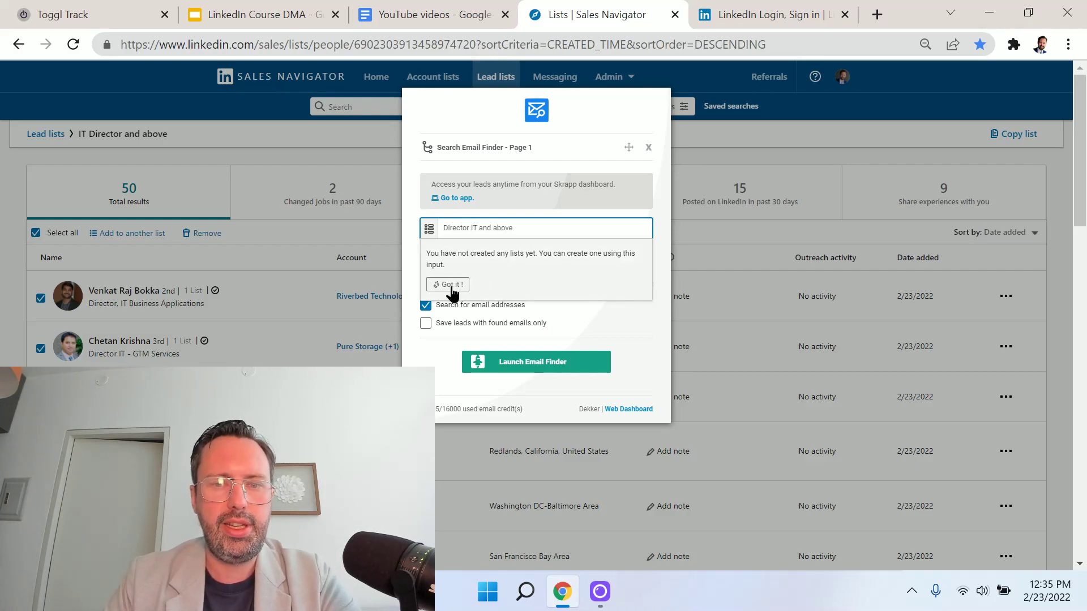
{"action": "left_click", "coordinate": [448, 284]}
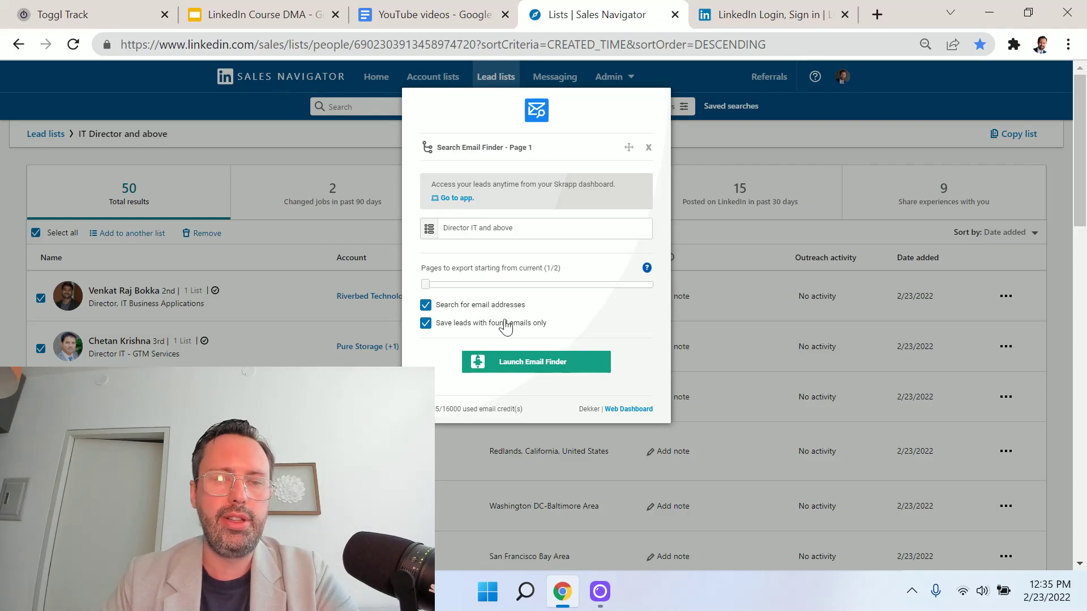
{"action": "left_click", "coordinate": [648, 286]}
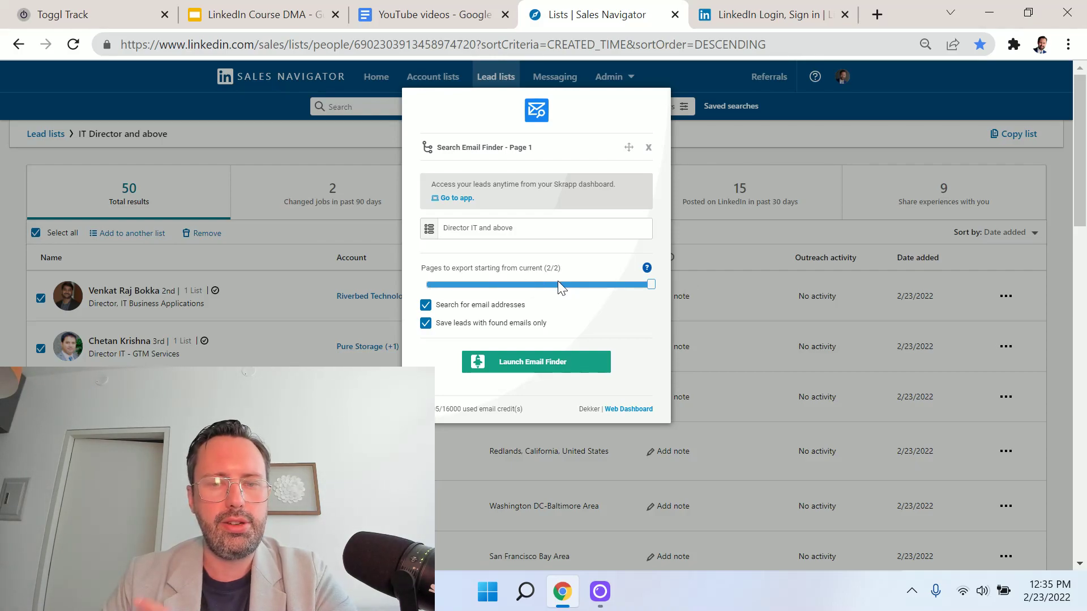
{"action": "left_click", "coordinate": [583, 372]}
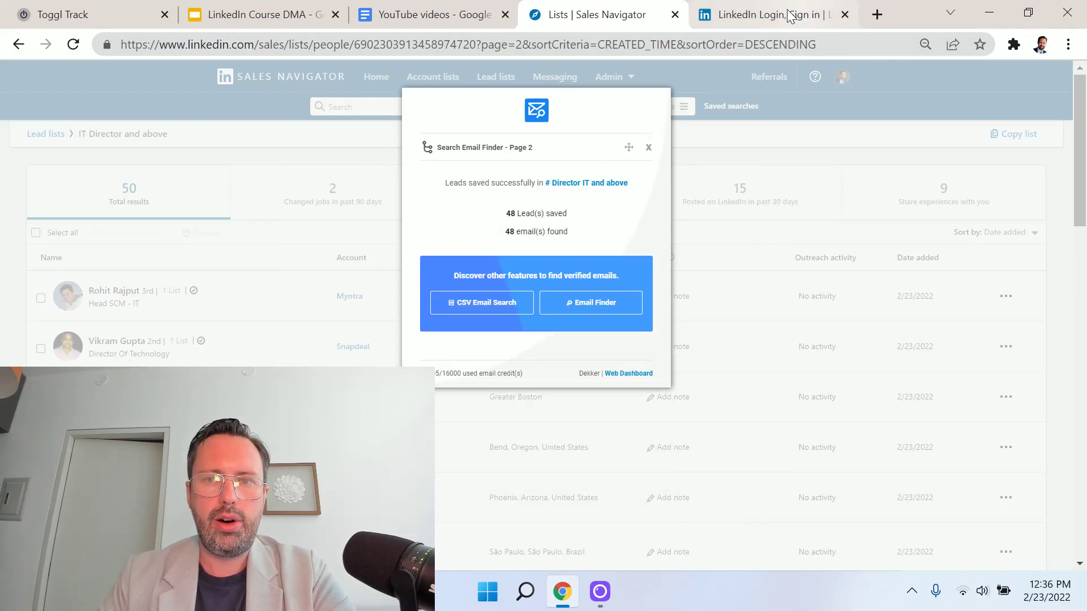
Load the Skrapp website by typing 'skrapp' in the address bar
{"action": "left_click", "coordinate": [763, 5]}
{"action": "left_click", "coordinate": [734, 43]}
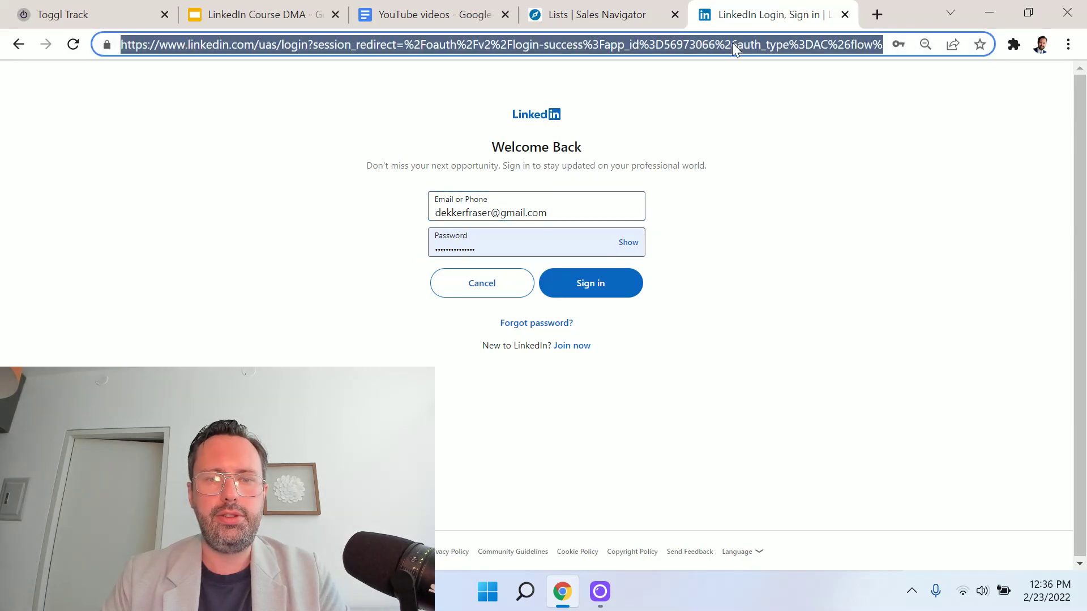
{"action": "type", "text": "skrapp."}
{"action": "key", "text": "Return"}
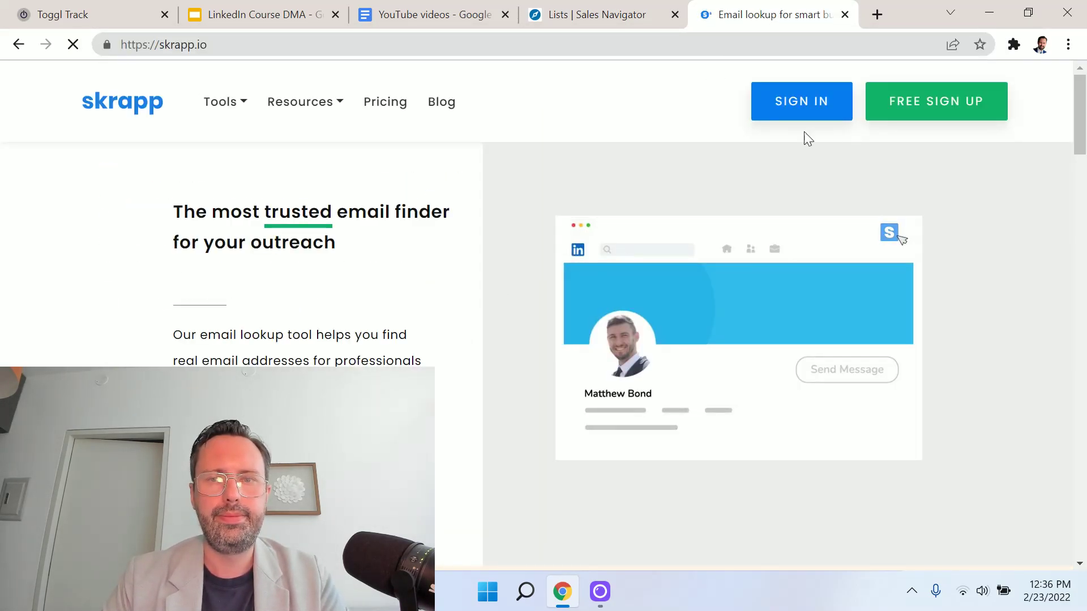
Sign in to Skrapp with LinkedIn and allow profile access to reach the Director IT and above list
{"action": "left_click", "coordinate": [815, 104]}
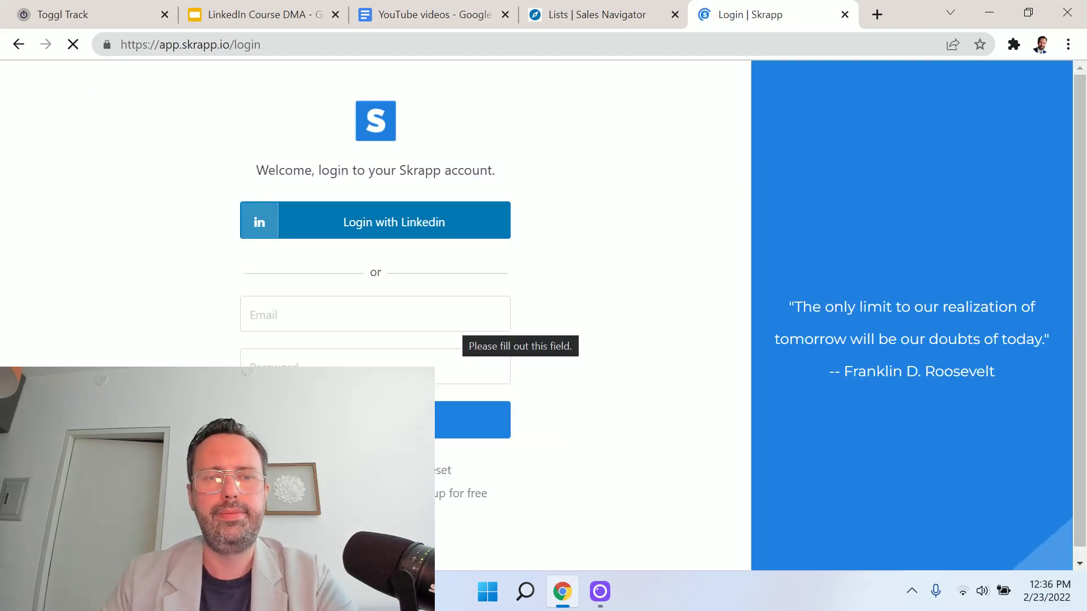
{"action": "left_click", "coordinate": [425, 230]}
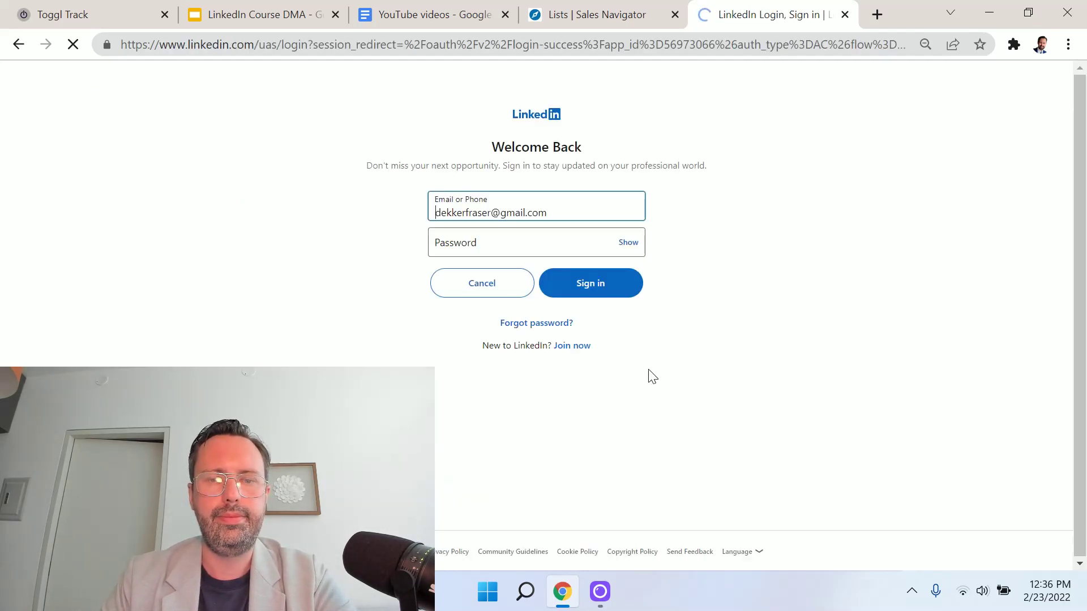
{"action": "left_click", "coordinate": [596, 296]}
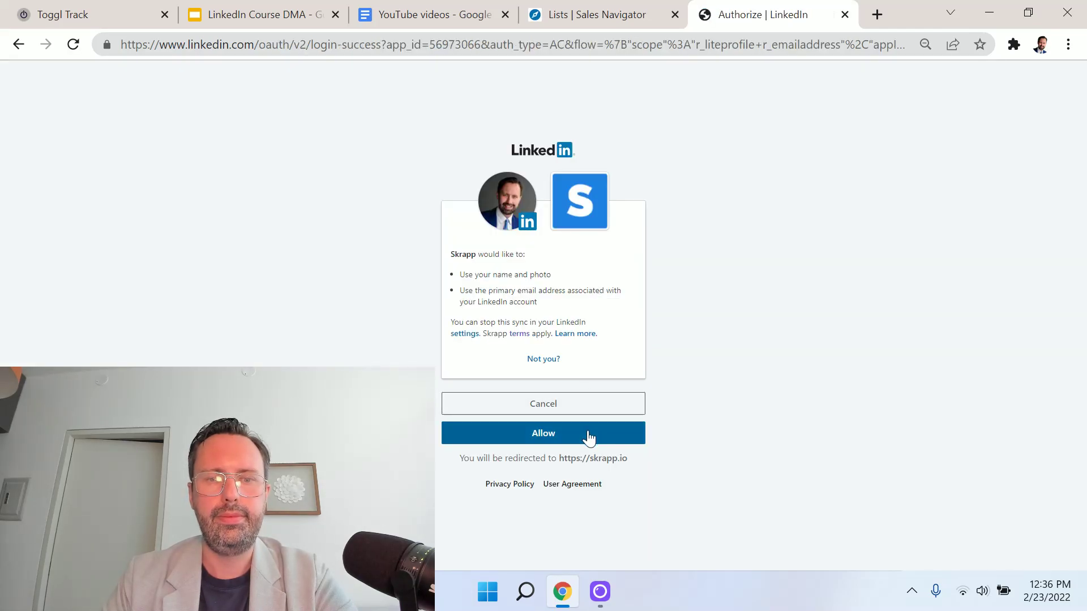
{"action": "left_click", "coordinate": [588, 438]}
{"action": "left_click", "coordinate": [607, 579]}
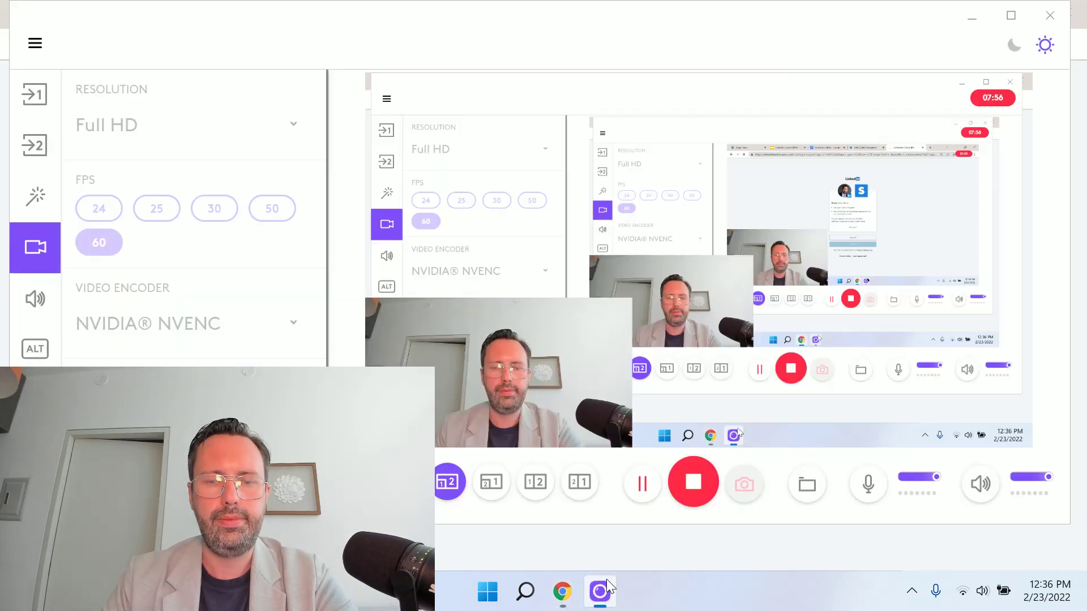
{"action": "left_click", "coordinate": [974, 28]}
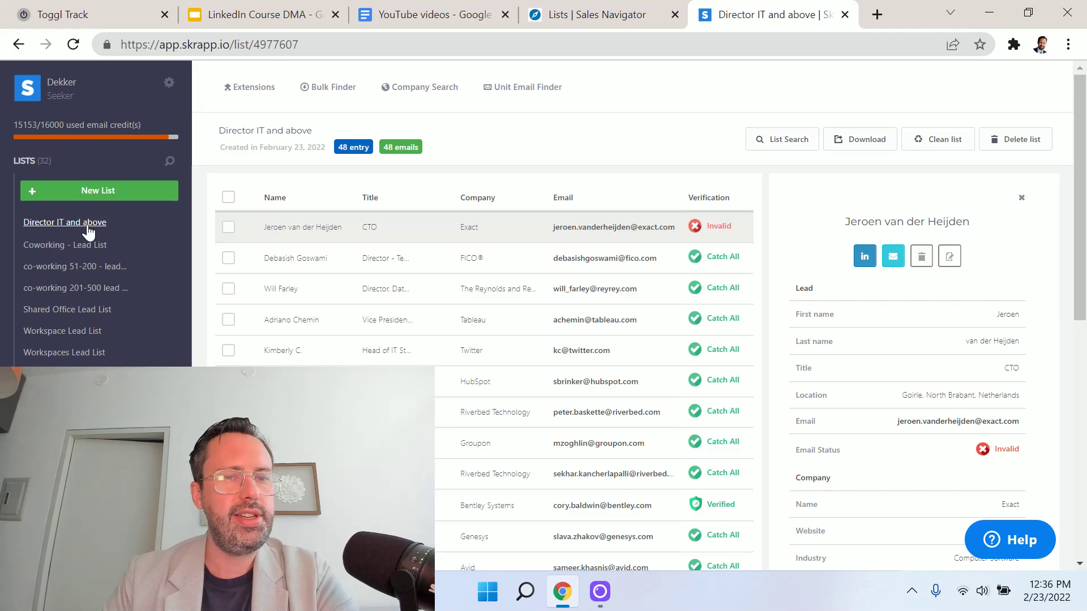
Select all leads and download their Valid and Catch All emails as a CSV file
{"action": "left_click", "coordinate": [229, 198]}
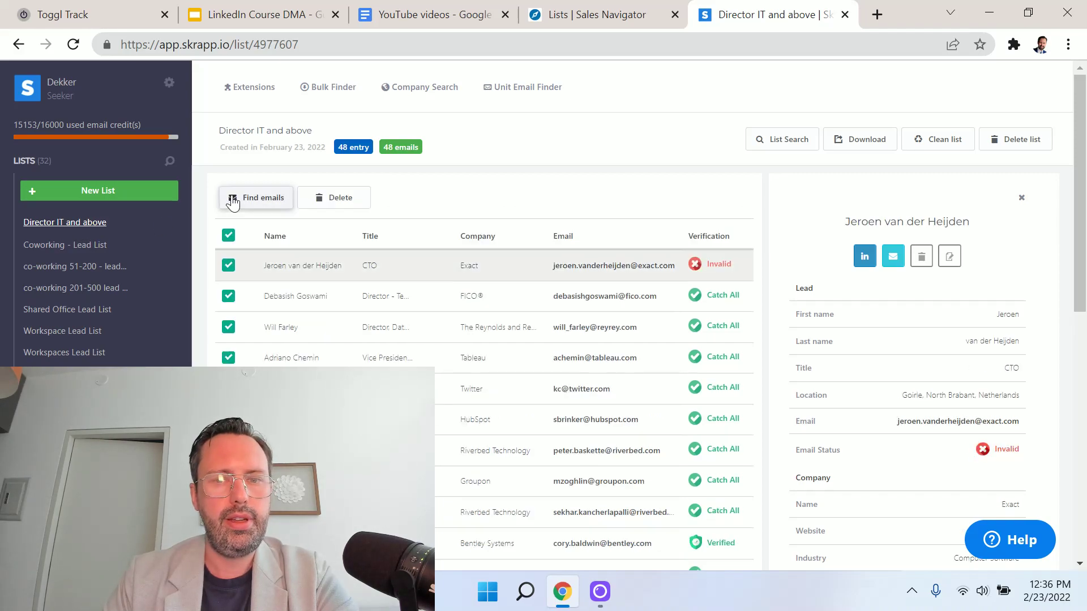
{"action": "scroll", "coordinate": [541, 338], "scroll_direction": "down", "scroll_amount": 1}
{"action": "scroll", "coordinate": [540, 338], "scroll_direction": "down", "scroll_amount": 1}
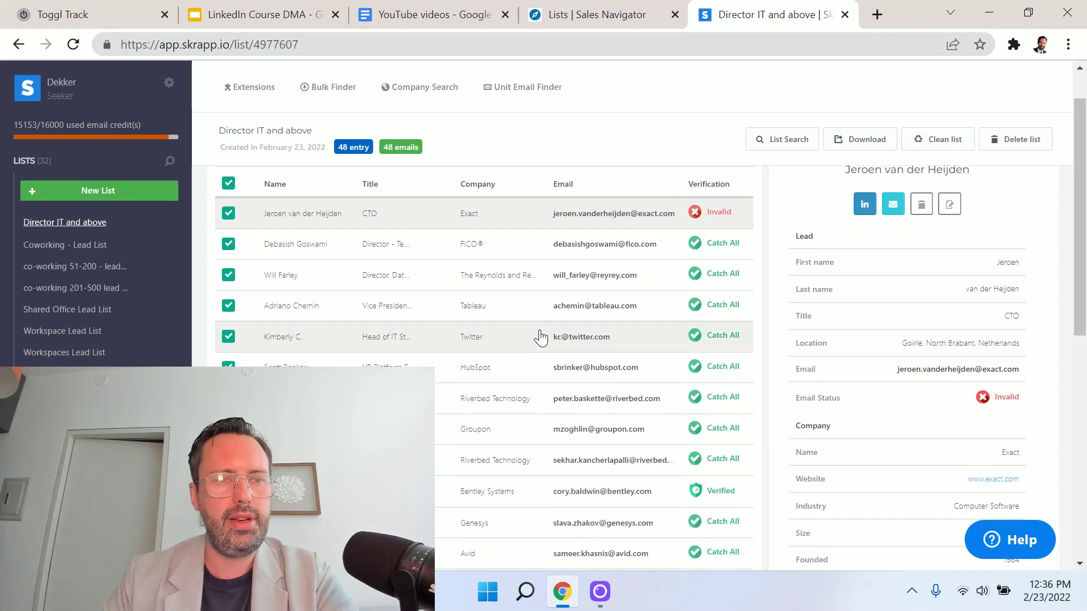
{"action": "scroll", "coordinate": [541, 338], "scroll_direction": "up", "scroll_amount": 1}
{"action": "scroll", "coordinate": [544, 332], "scroll_direction": "down", "scroll_amount": 5}
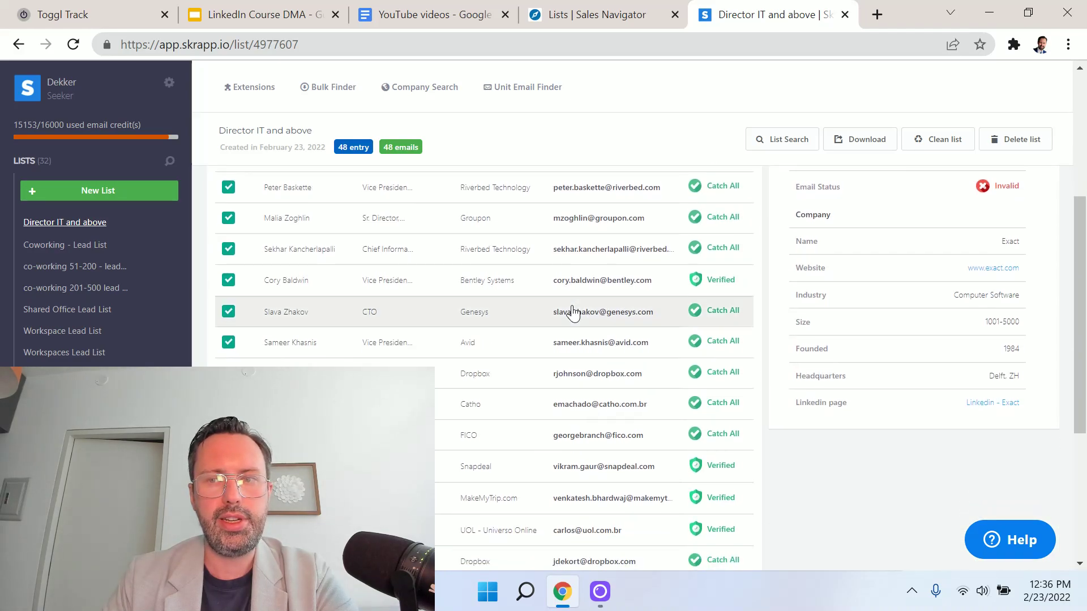
{"action": "scroll", "coordinate": [565, 311], "scroll_direction": "up", "scroll_amount": 5}
{"action": "left_click", "coordinate": [863, 141]}
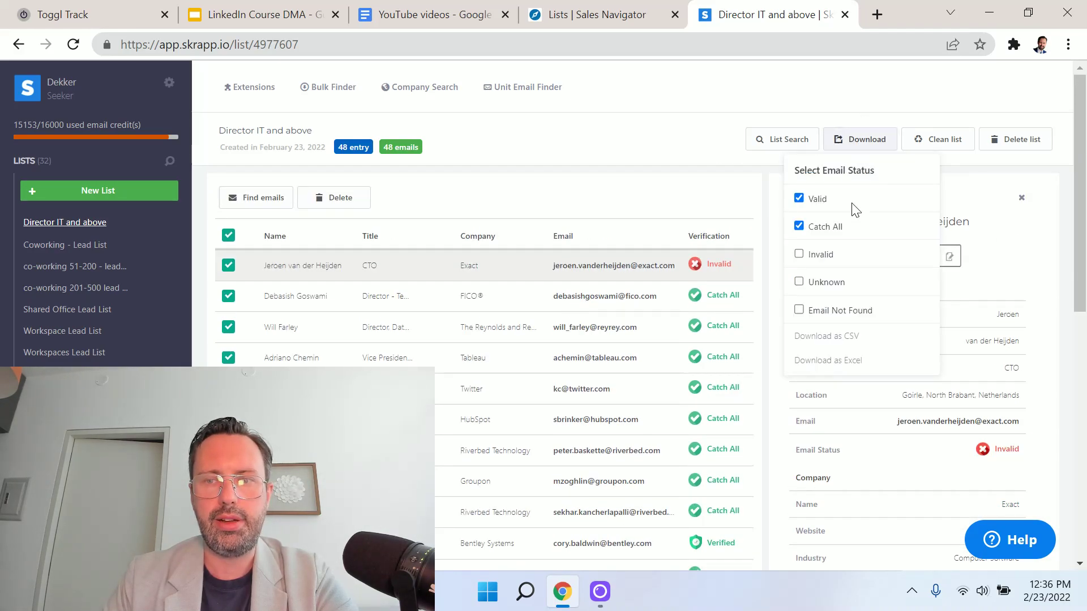
{"action": "left_click", "coordinate": [844, 338]}
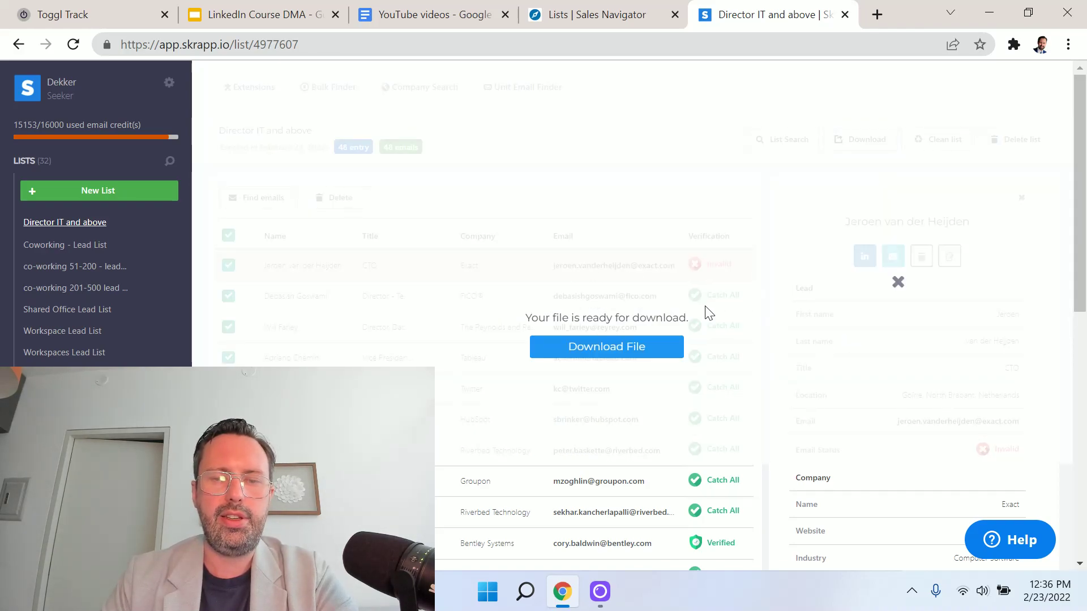
{"action": "left_click", "coordinate": [657, 354]}
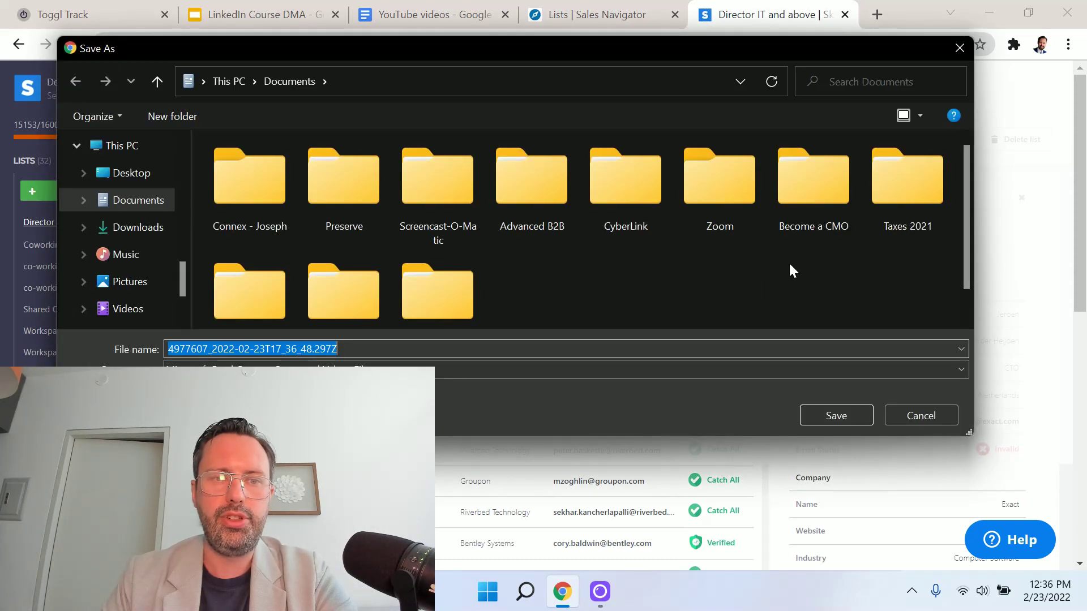
{"action": "left_click", "coordinate": [957, 49]}
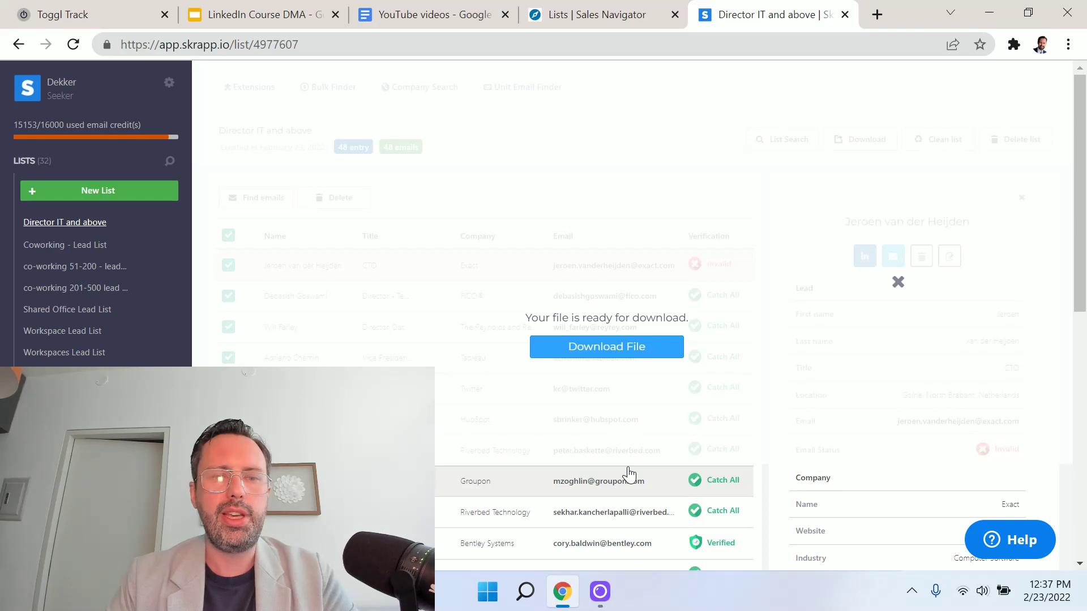
Load the lemlist website in a new browser tab
{"action": "left_click", "coordinate": [872, 16]}
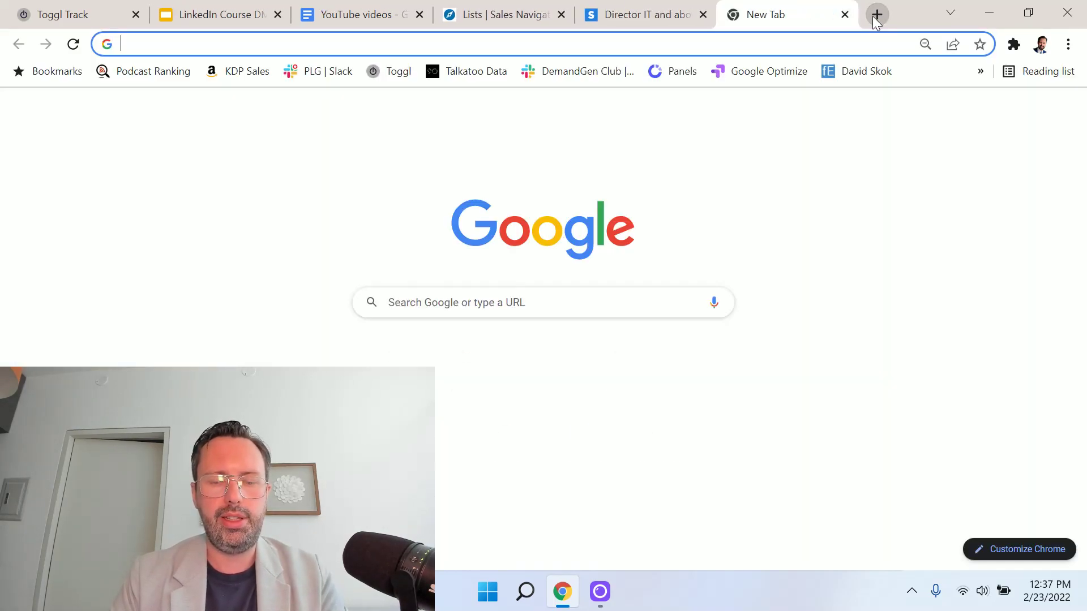
{"action": "type", "text": "lemlist.com"}
{"action": "key", "text": "Return"}
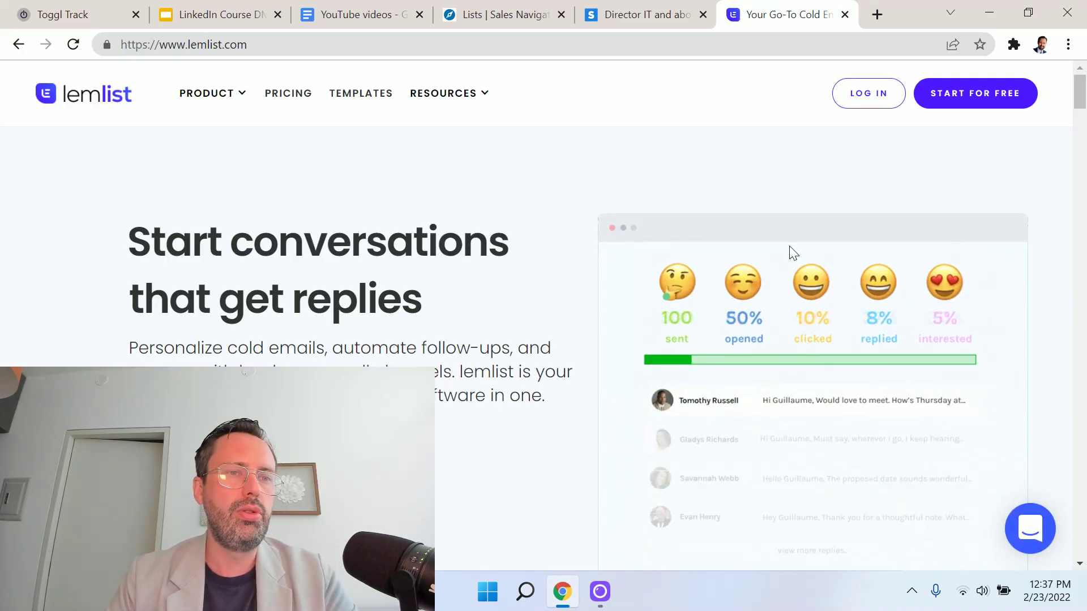
Draft 'Hi {{firstName}} … any question you have related to X' in a new tab, then return to lemlist
{"action": "left_click", "coordinate": [879, 15]}
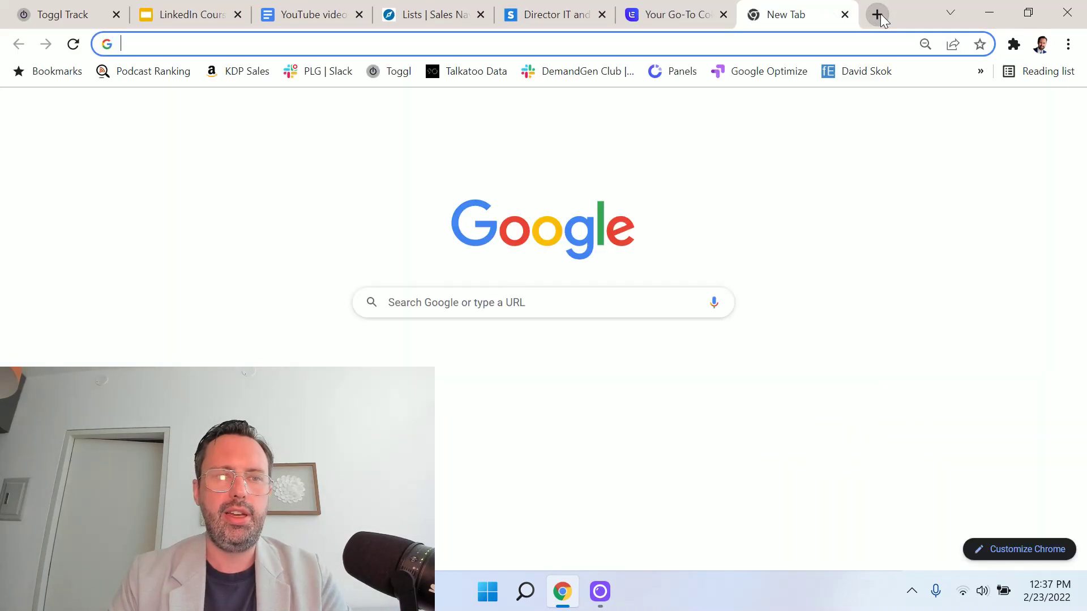
{"action": "type", "text": "Hi {"}
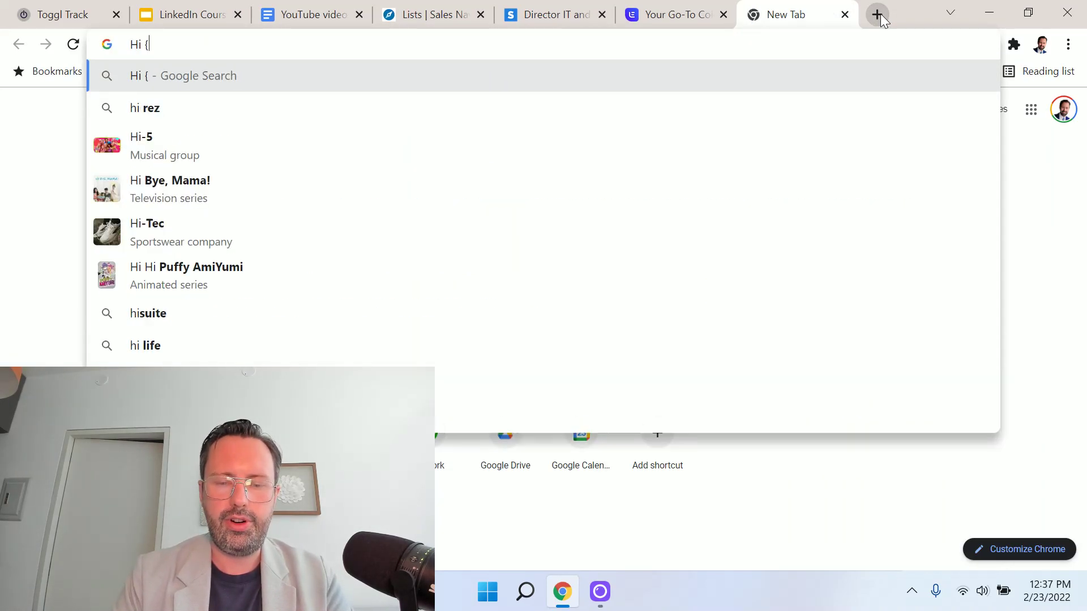
{"action": "type", "text": "{firstNAme"}
{"action": "key", "text": "BackSpace"}
{"action": "key", "text": "BackSpace"}
{"action": "key", "text": "BackSpace"}
{"action": "type", "text": "a"}
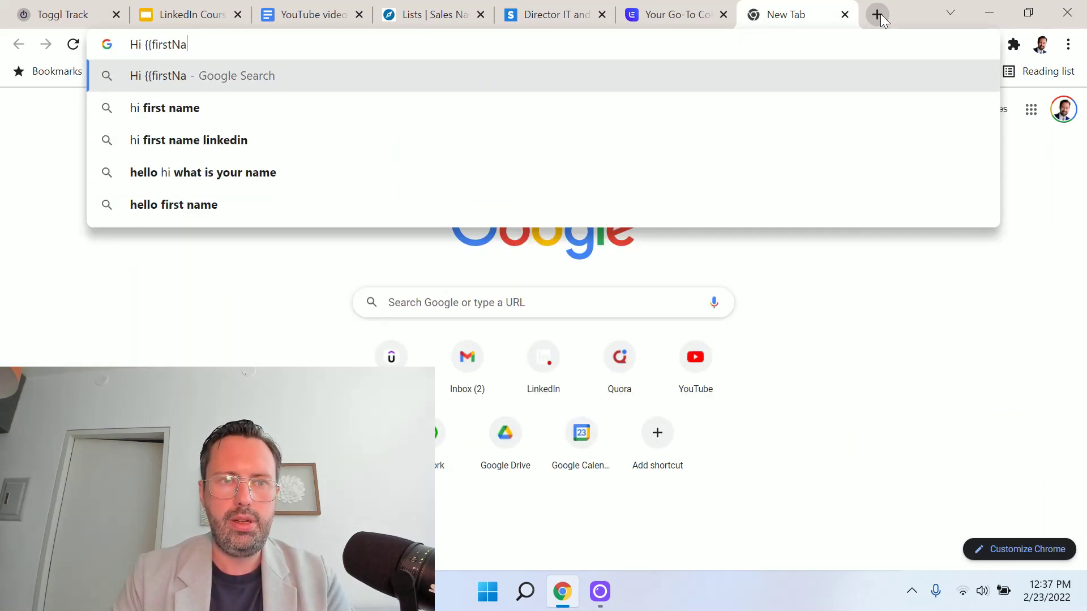
{"action": "type", "text": "me}} I"}
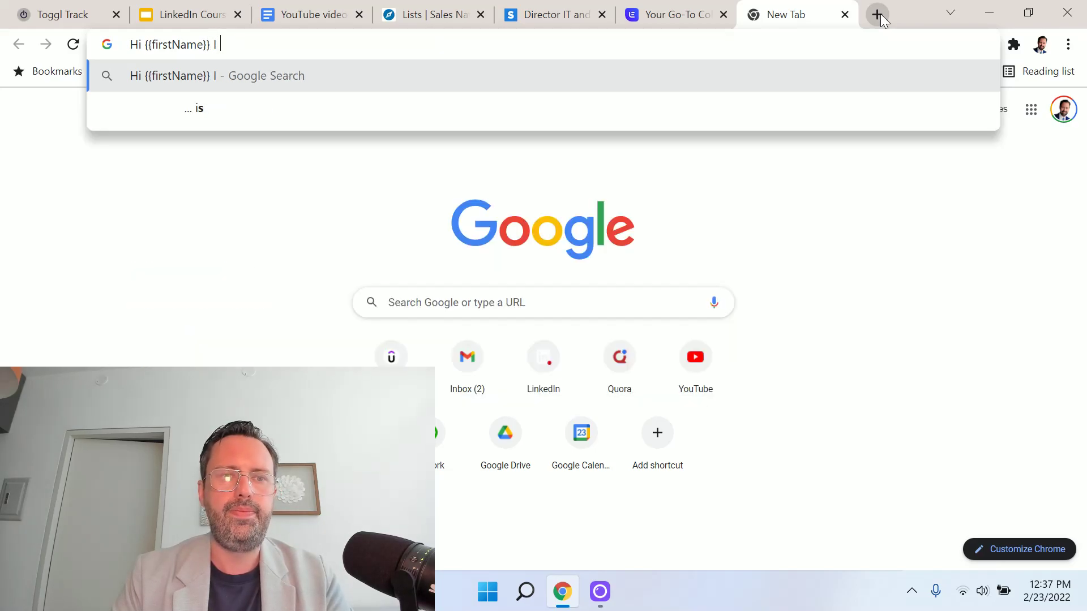
{"action": "type", "text": " am blah bl"}
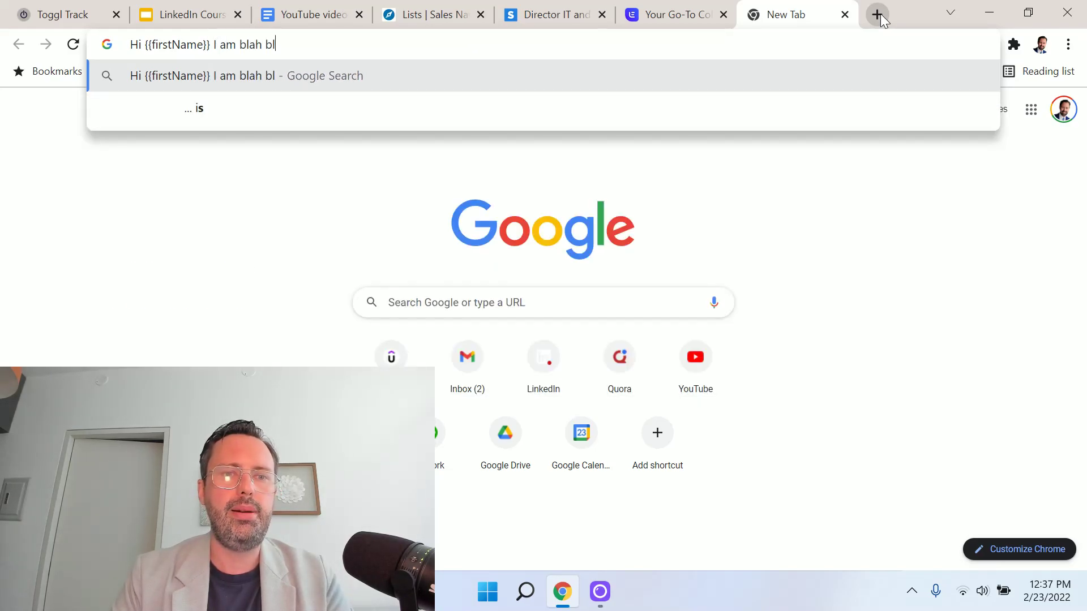
{"action": "type", "text": "ah...and I'd li"}
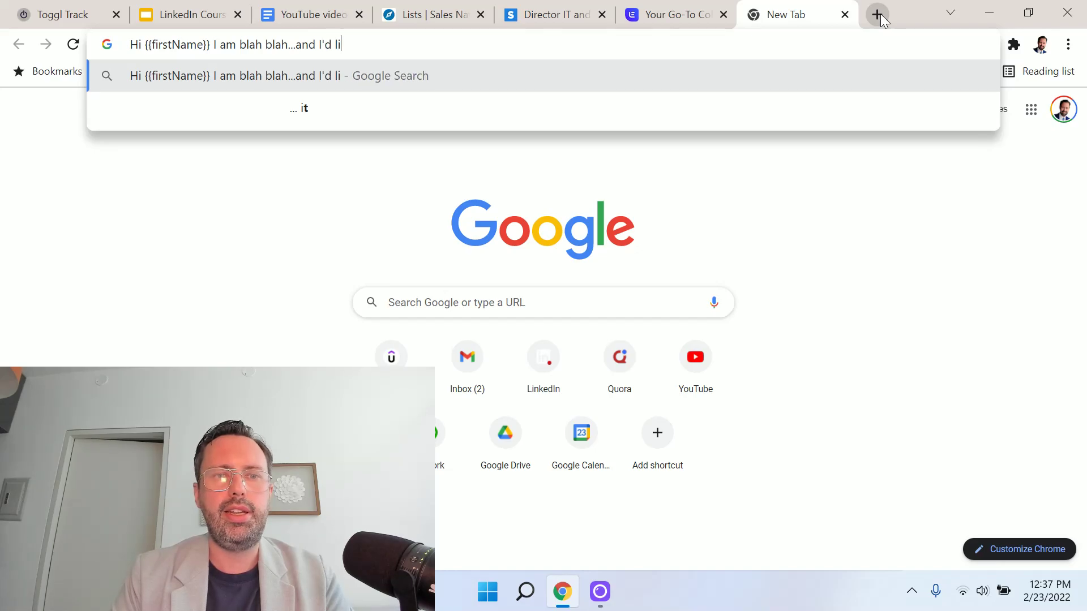
{"action": "type", "text": "ke to answer any que"}
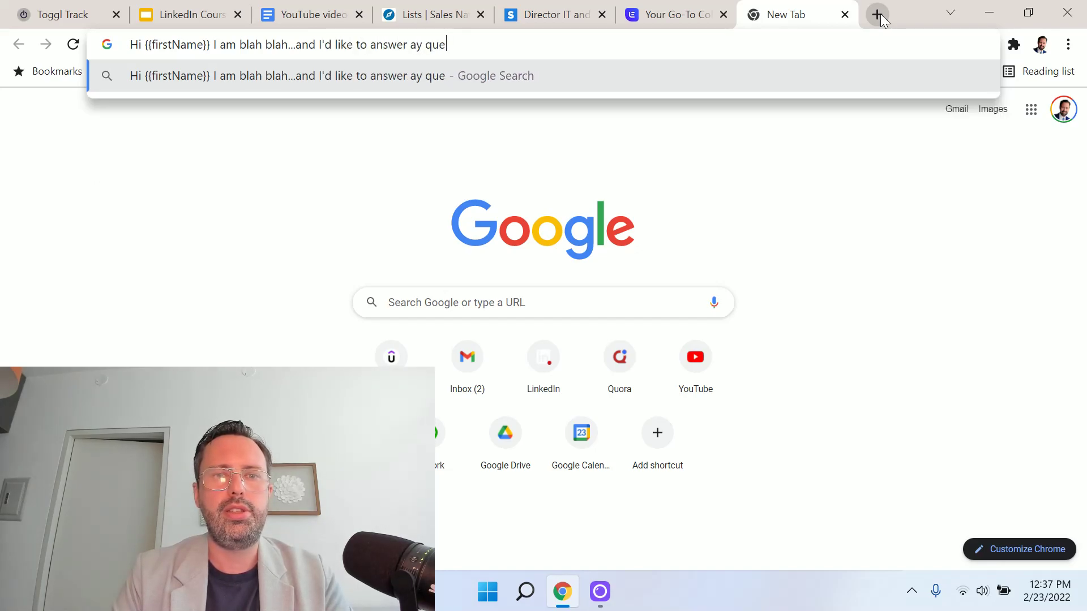
{"action": "key", "text": "BackSpace"}
{"action": "key", "text": "BackSpace"}
{"action": "key", "text": "BackSpace"}
{"action": "key", "text": "BackSpace"}
{"action": "type", "text": "question yo"}
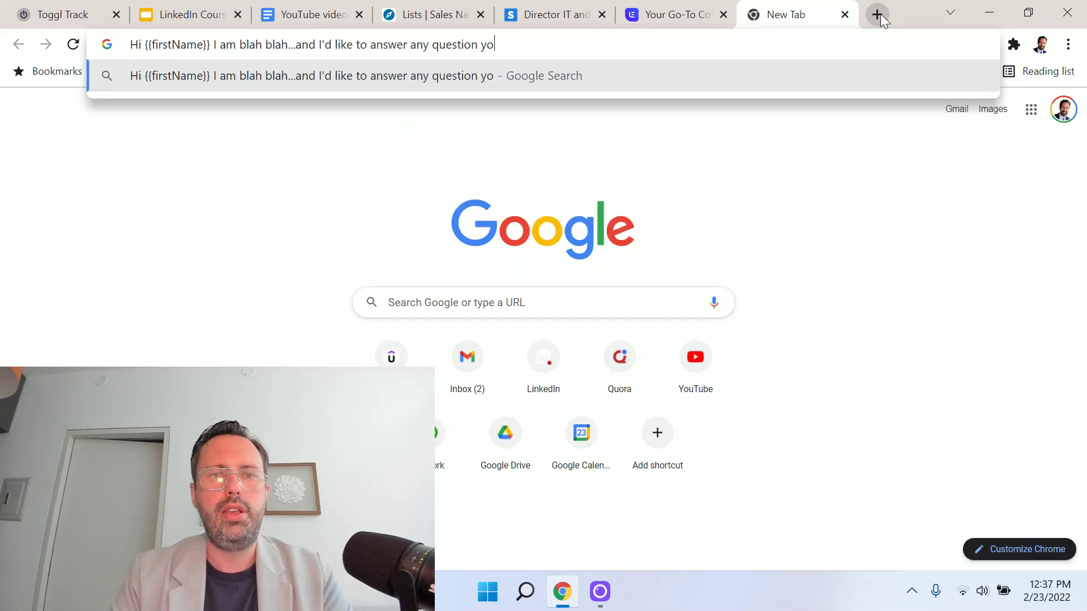
{"action": "type", "text": "u have related to X"}
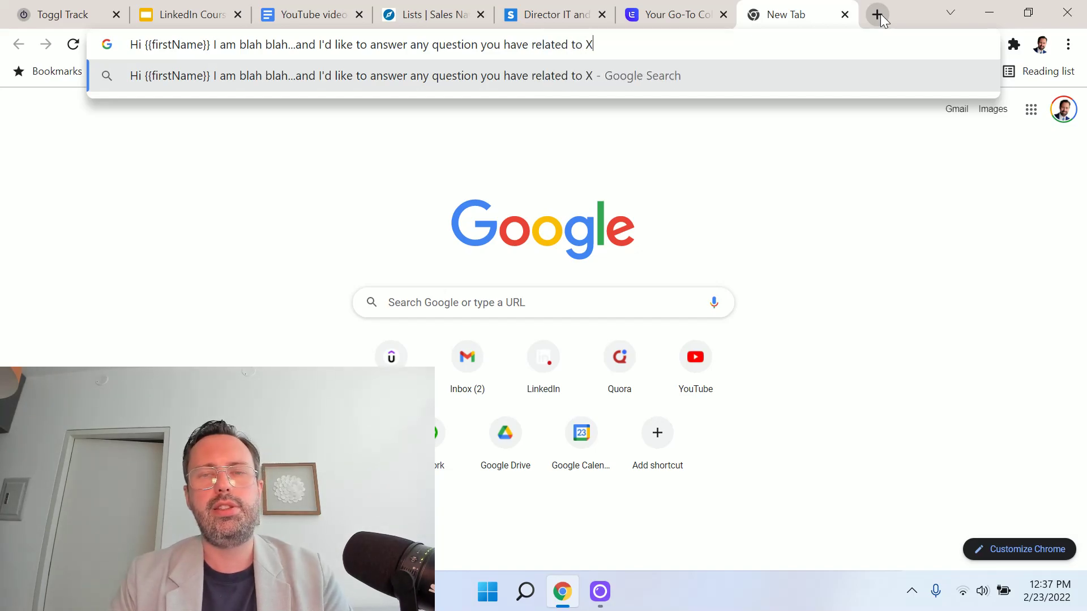
{"action": "left_click", "coordinate": [703, 8]}
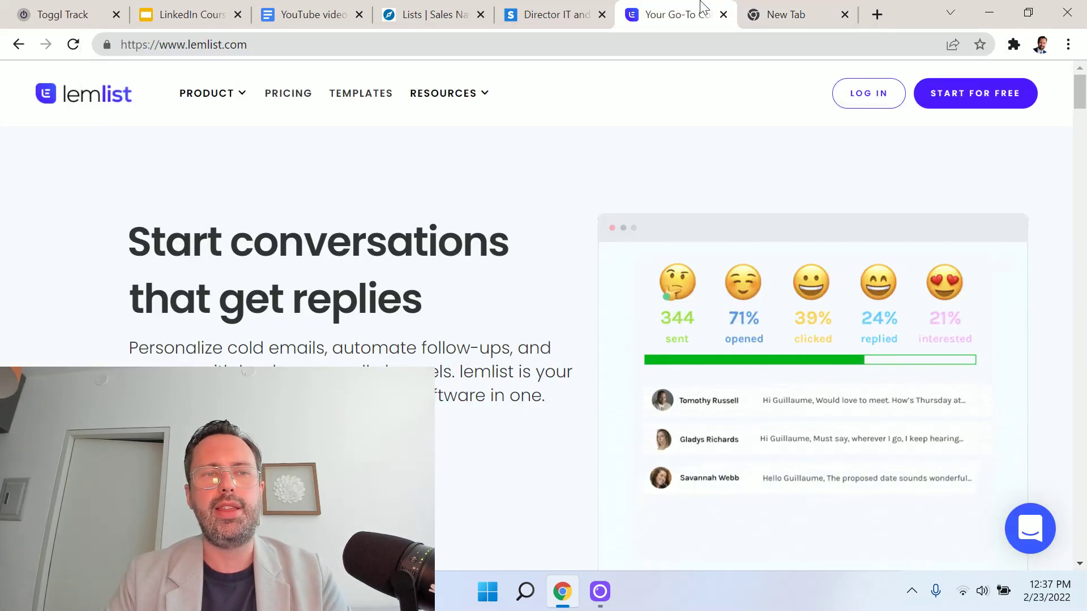
Go back to the Sales Navigator lead list tab and close the Skrapp email-finder popup
{"action": "left_click", "coordinate": [555, 13]}
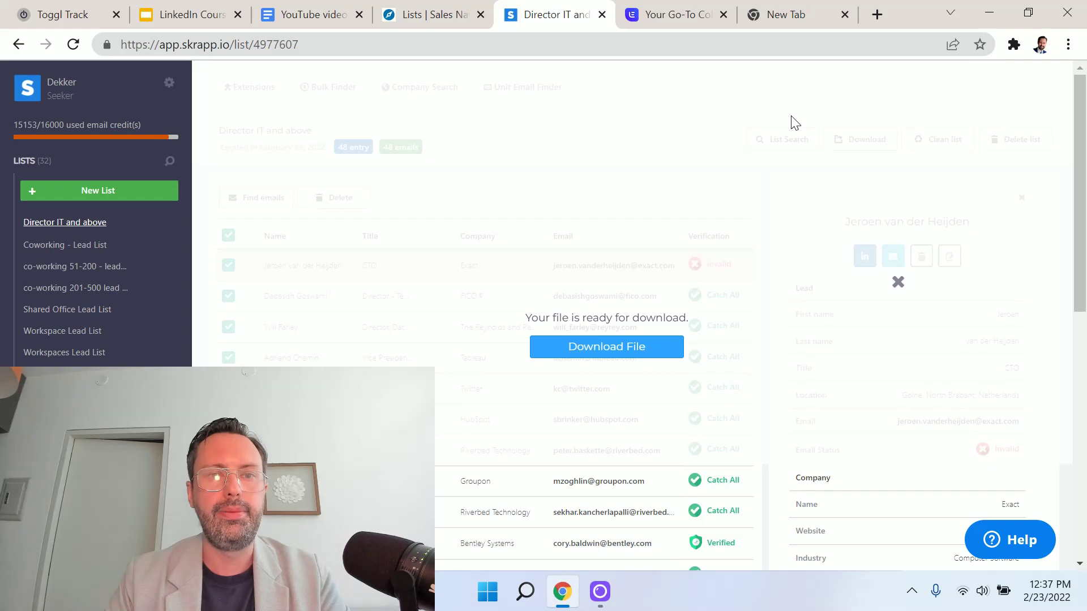
{"action": "left_click", "coordinate": [436, 14]}
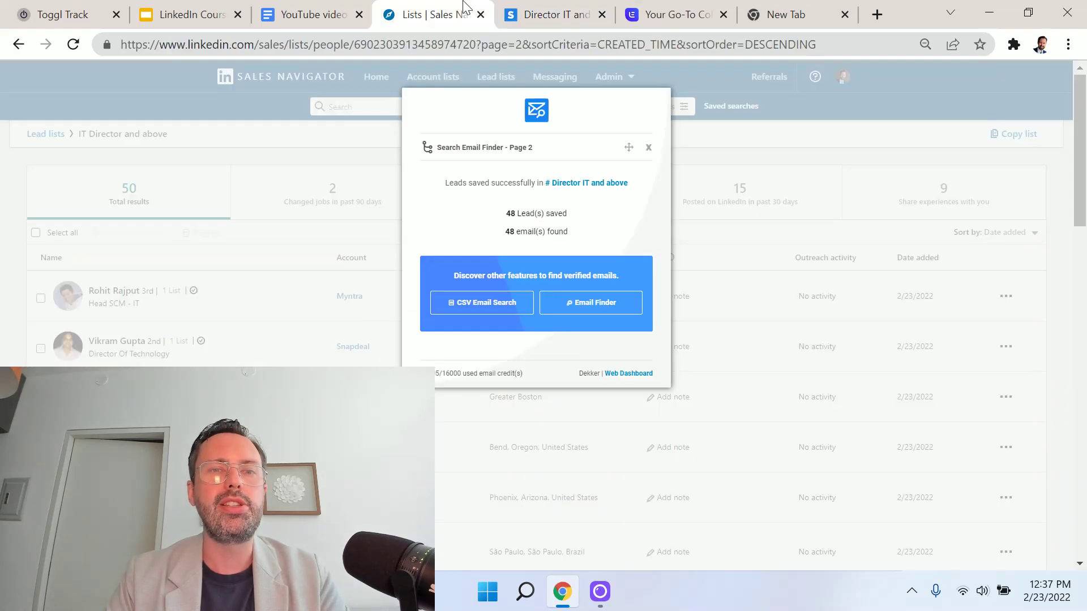
{"action": "left_click", "coordinate": [649, 149]}
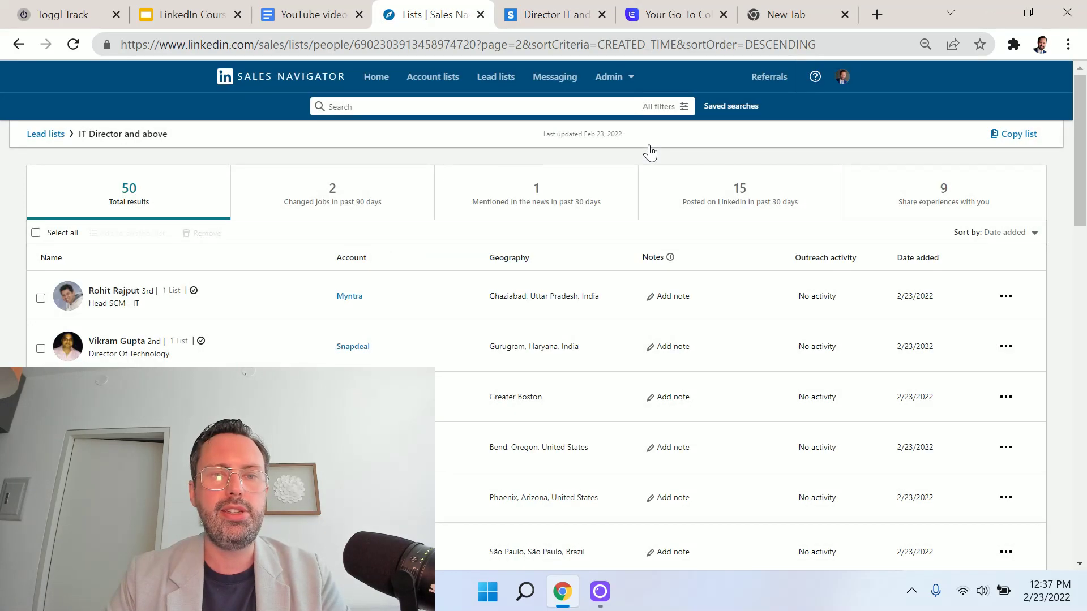